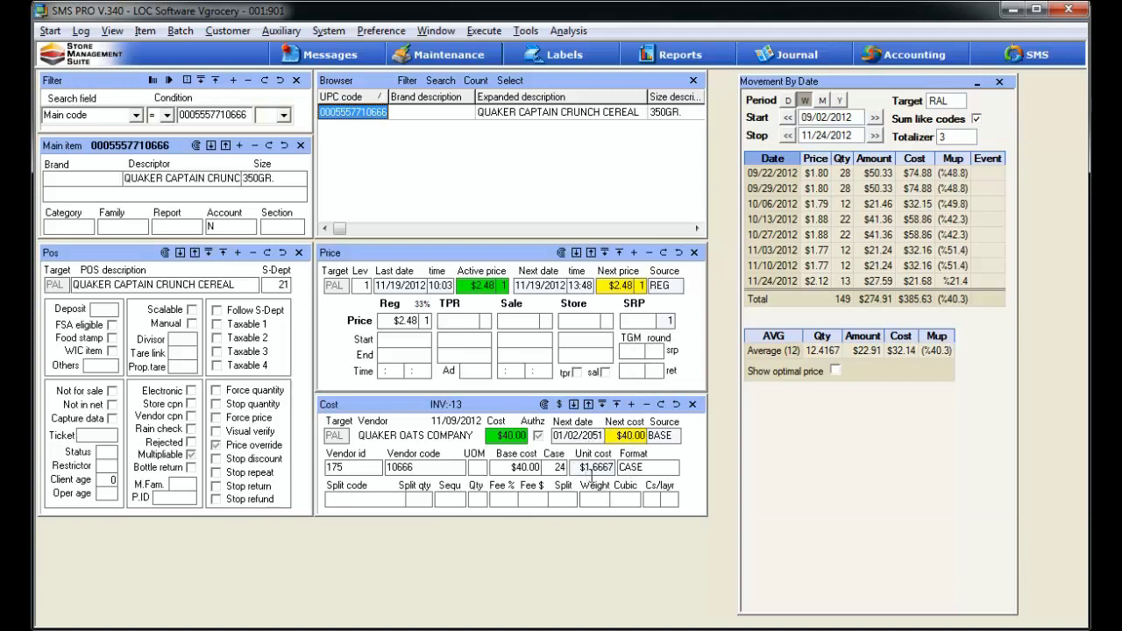
Step: Set the retail target gross margin to 45 and generate the regular price from the base cost
left_click(631, 370)
type("45")
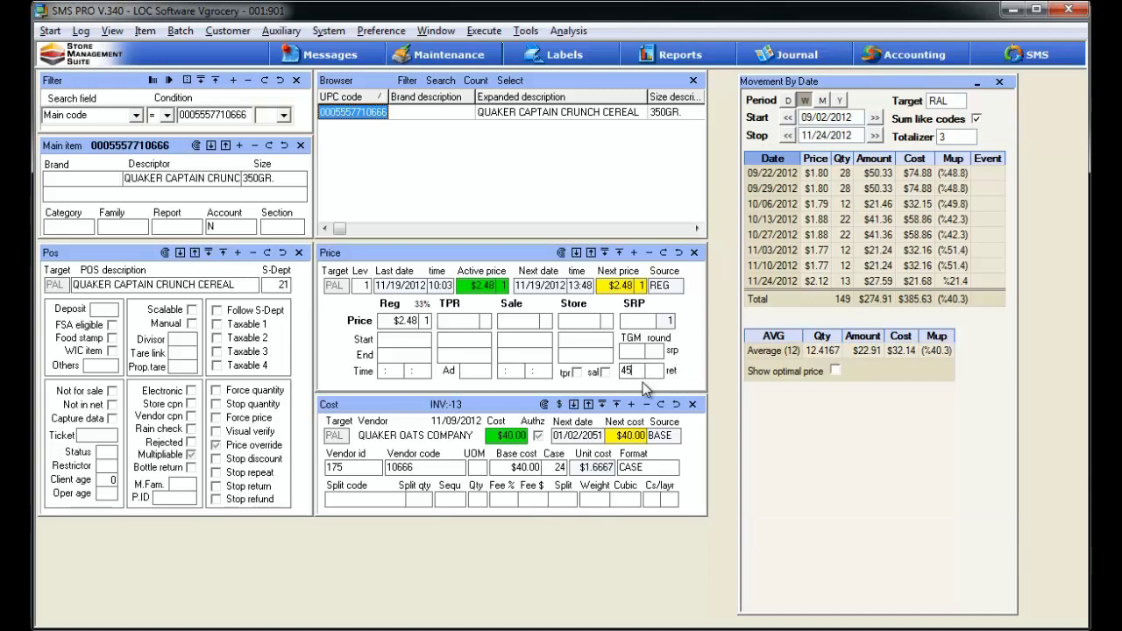
left_click(664, 255)
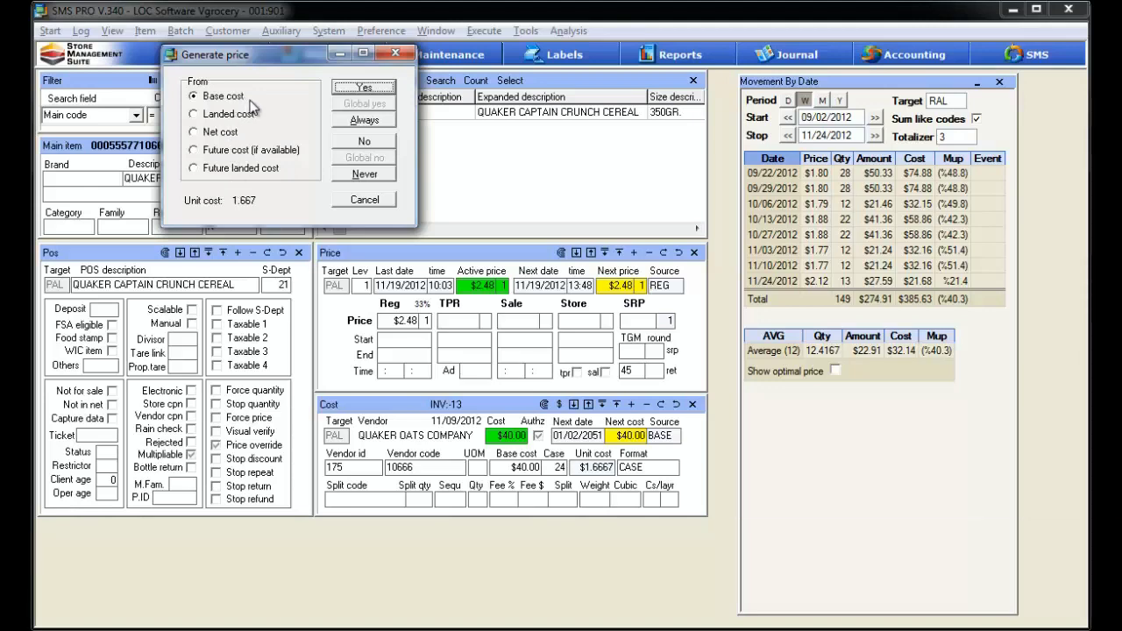
left_click(361, 88)
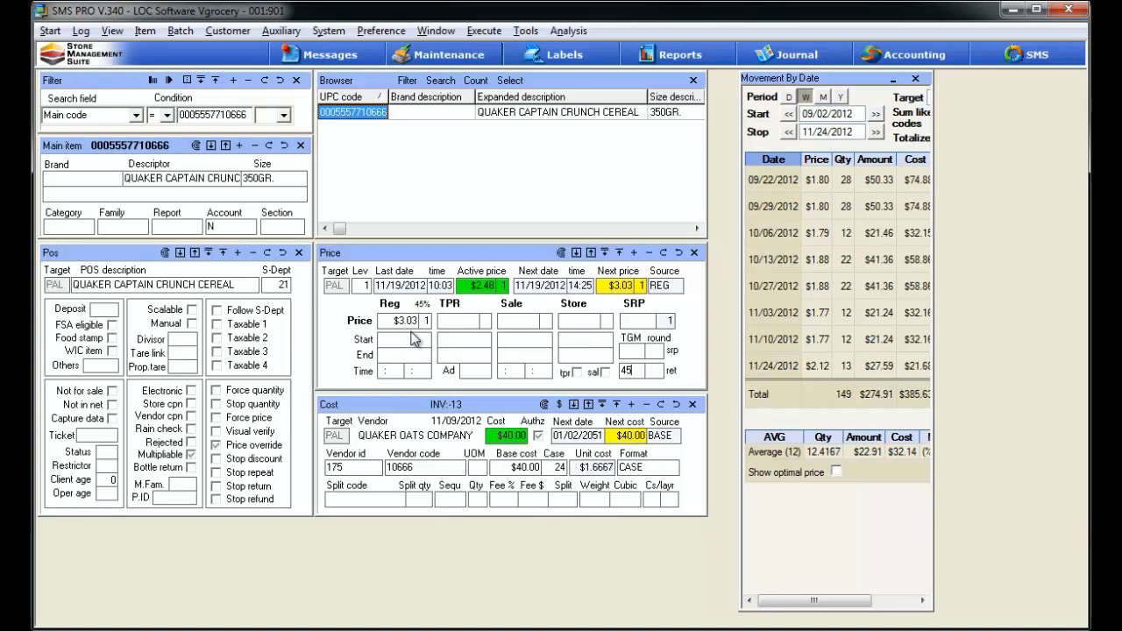
Step: Set the retail rounding digit to 9, regenerate the regular price from the base cost, and discard the price changes
left_click(628, 369)
key("Return")
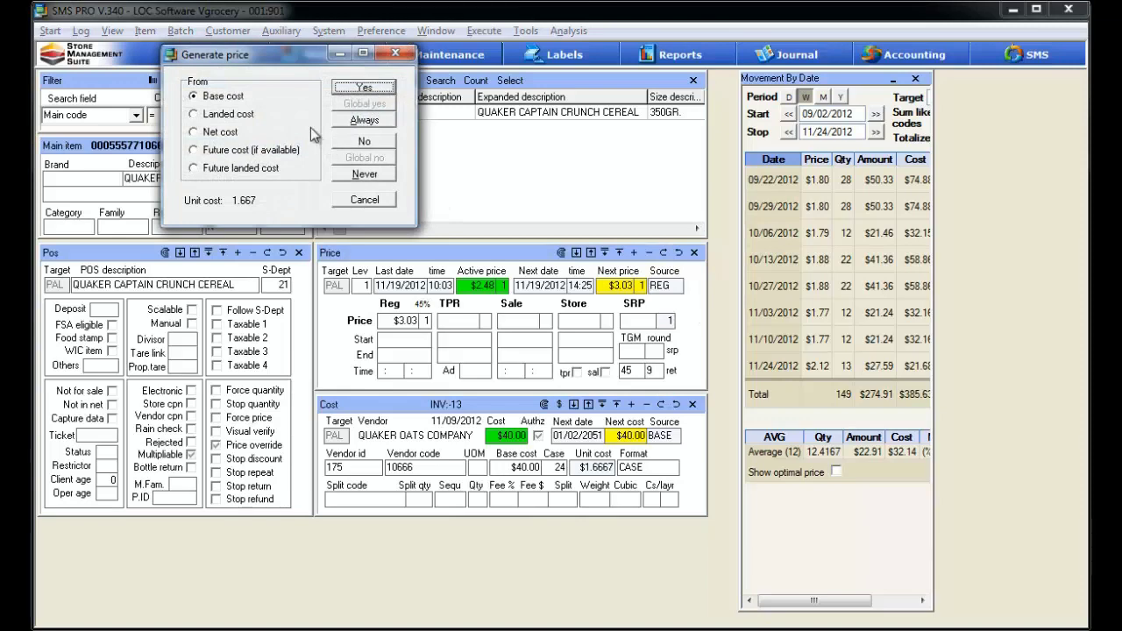
left_click(362, 88)
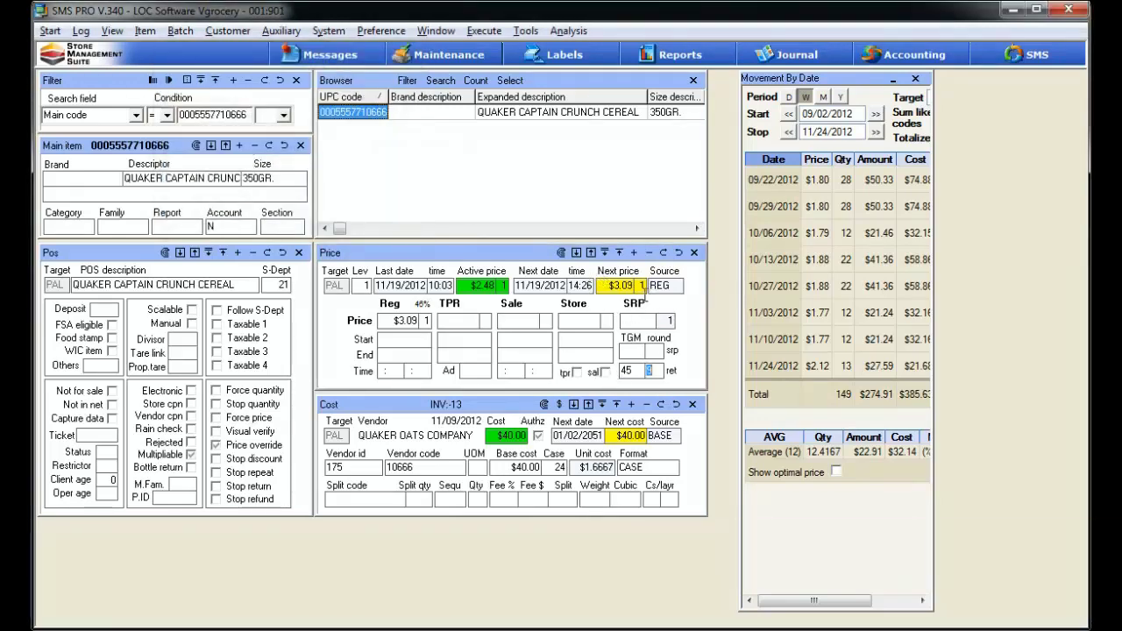
key("Escape")
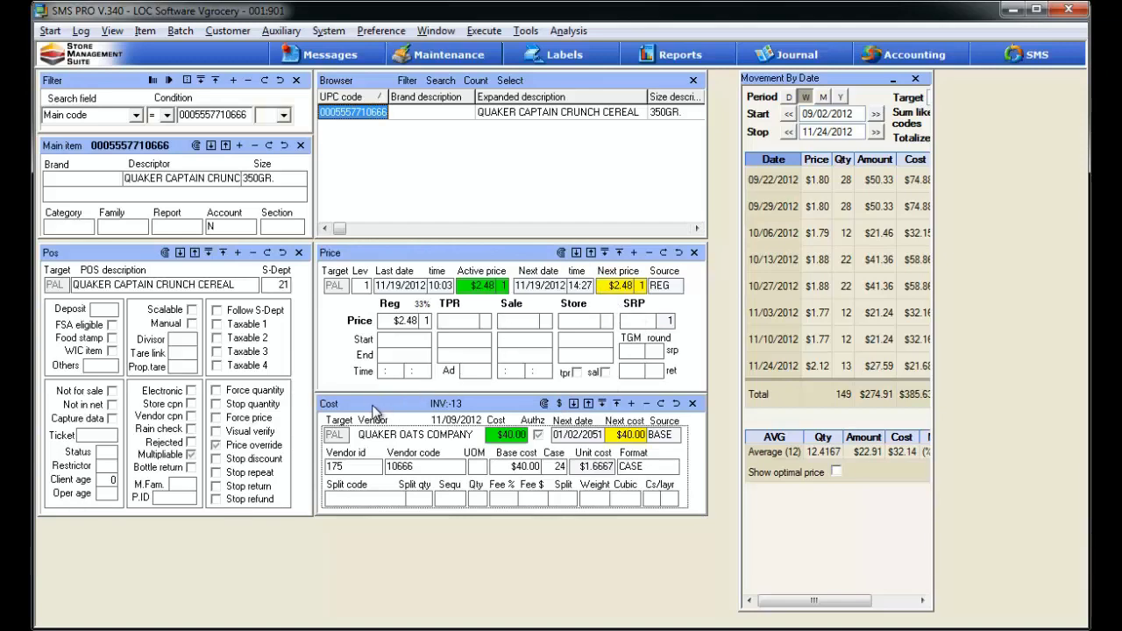
Step: Make room below the Price section, expand it, and set the regular package price to $5.99 for 3
left_click_drag(377, 413, 371, 485)
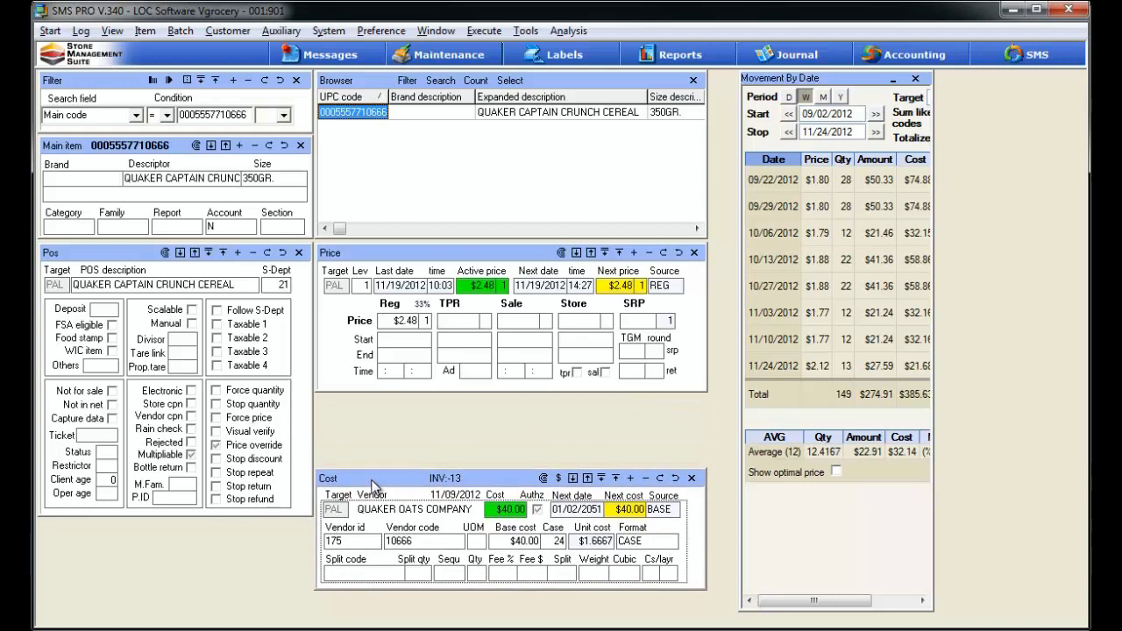
left_click(576, 253)
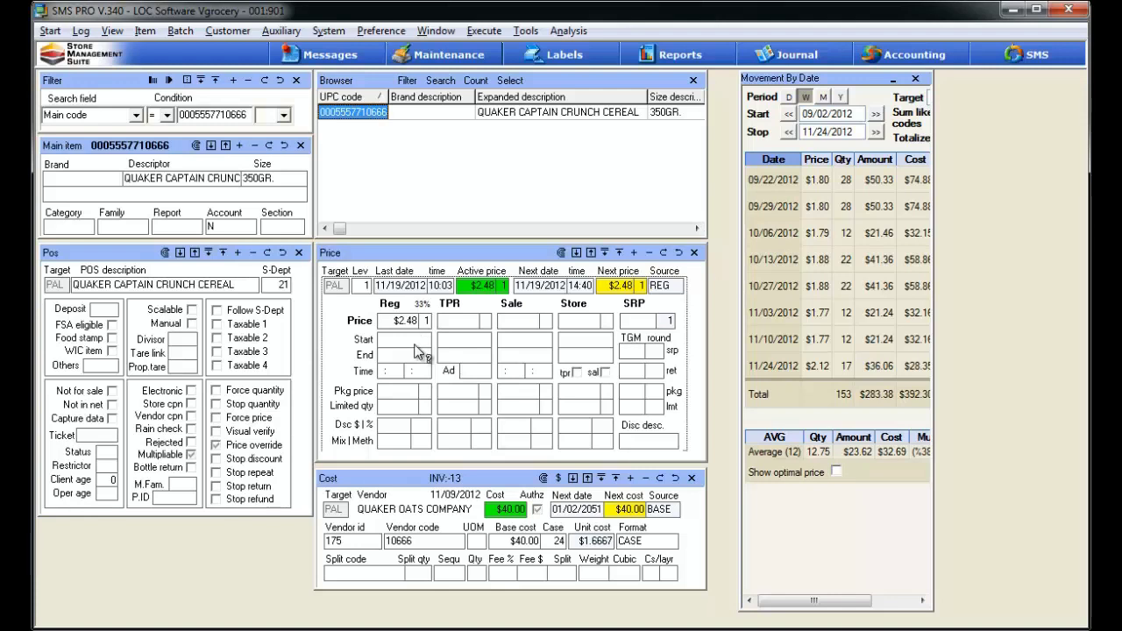
left_click(404, 396)
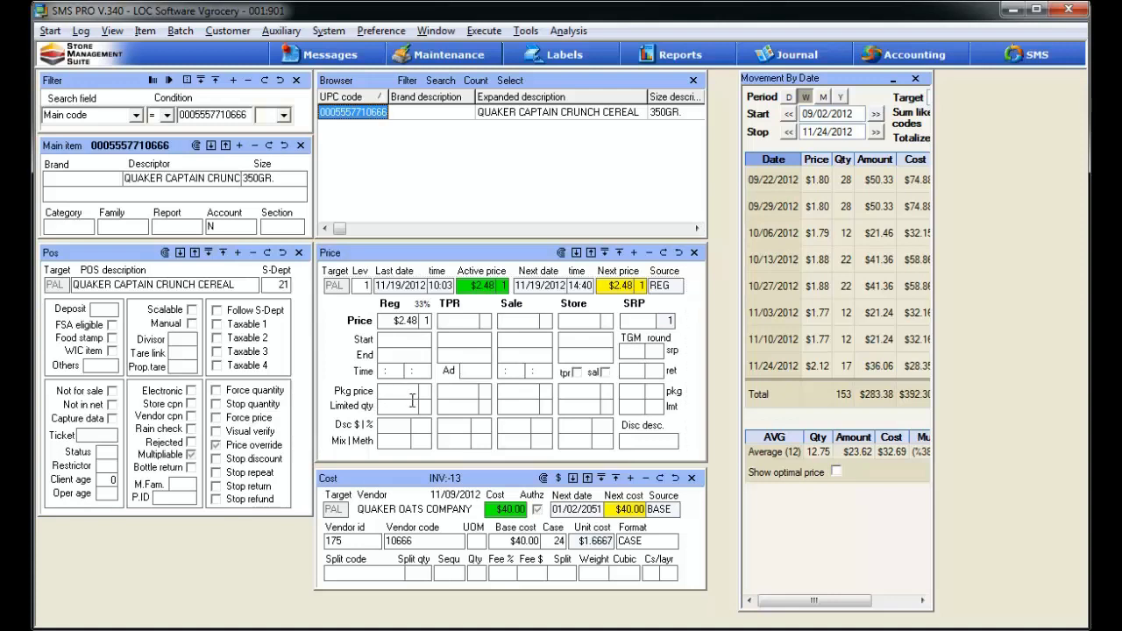
type("5.99")
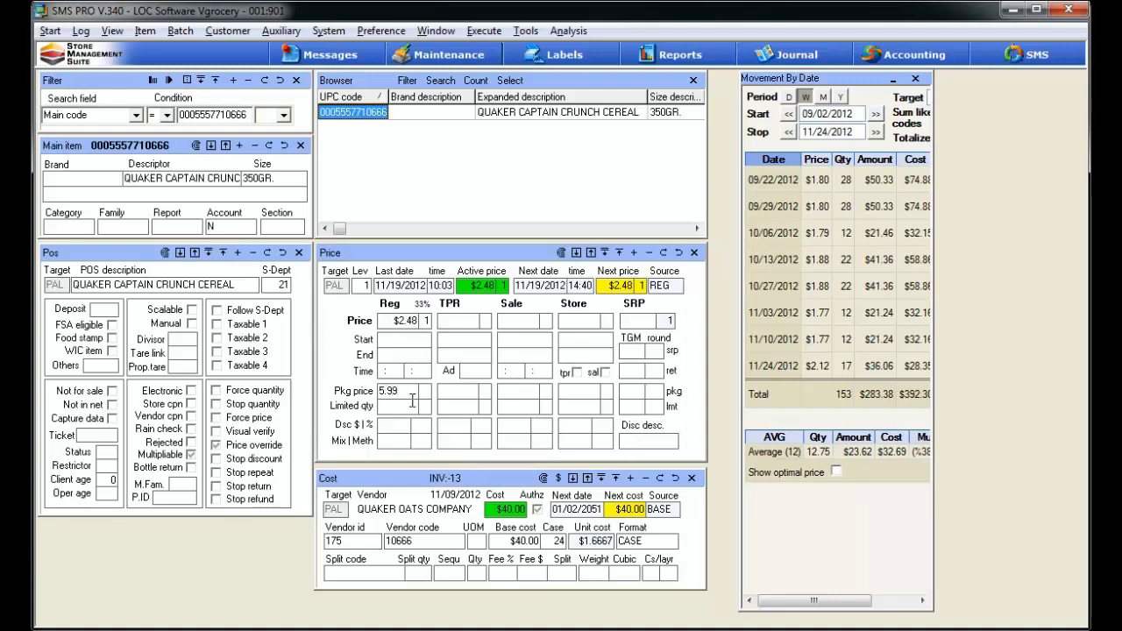
key("Return")
key("Tab")
key("alt+Tab")
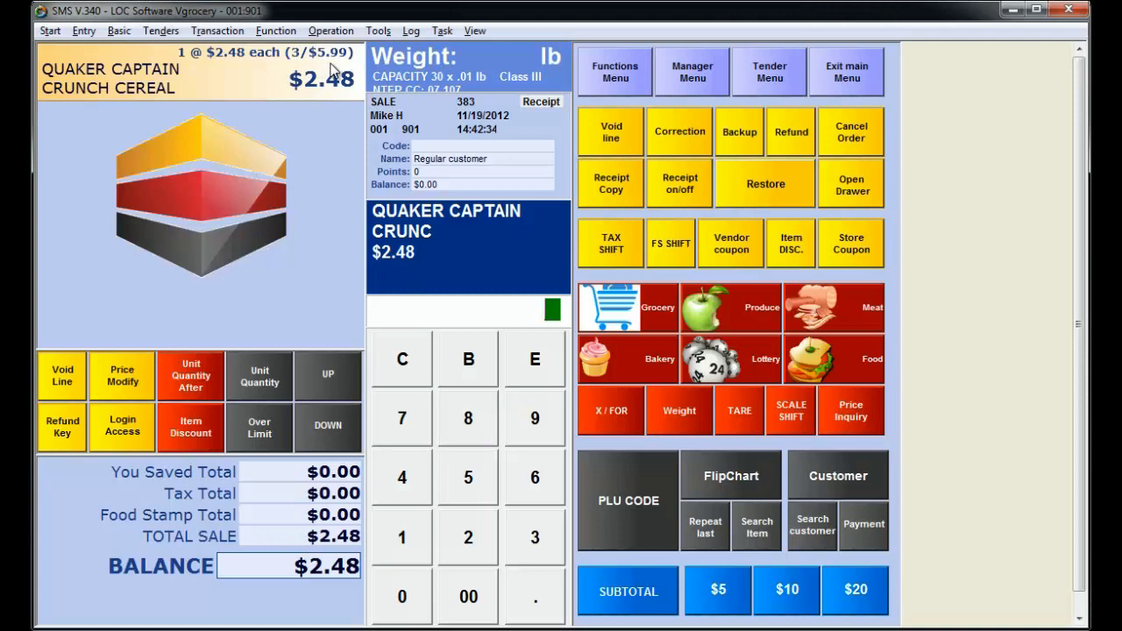
type("5557710666")
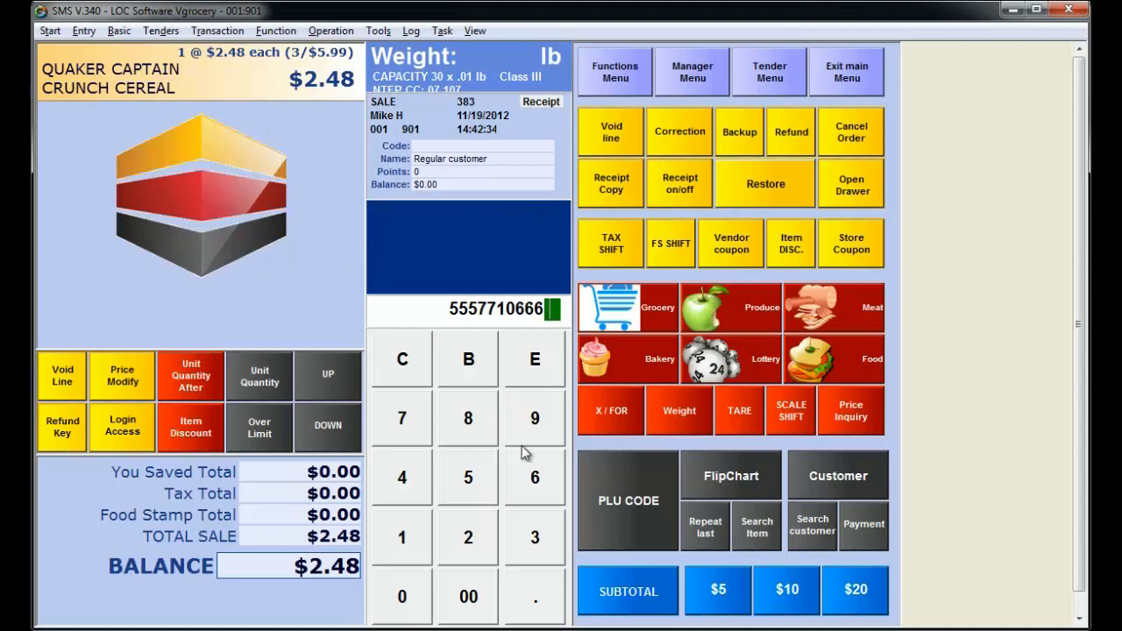
left_click(648, 512)
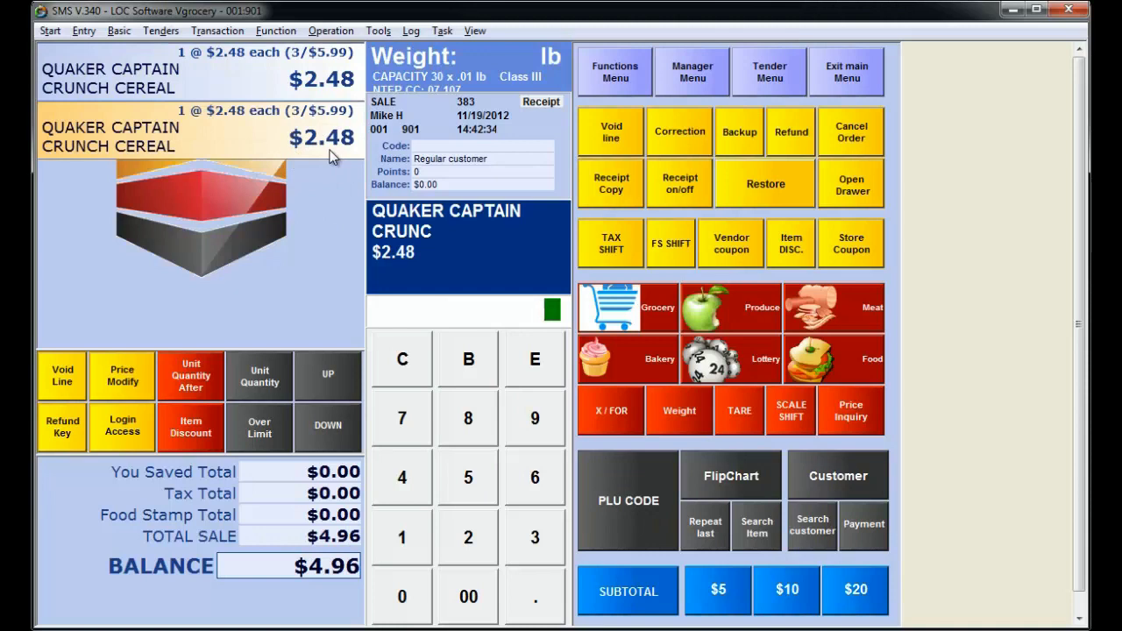
Step: Set the second cereal line's unit quantity to 2 and subtotal the sale
left_click(229, 141)
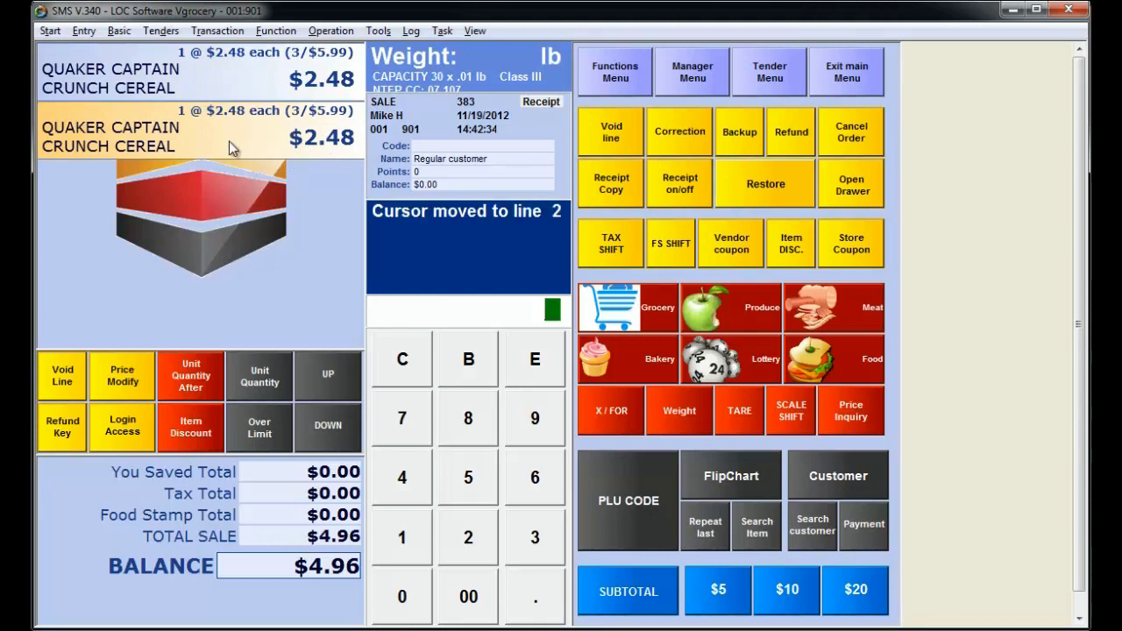
left_click(194, 383)
left_click(472, 548)
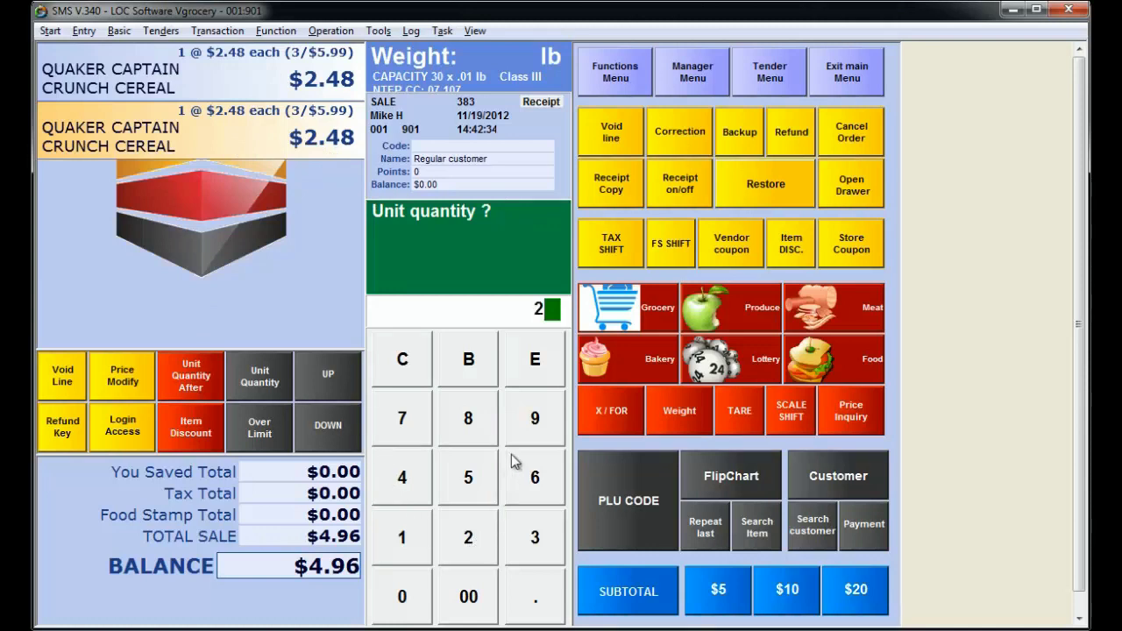
left_click(535, 362)
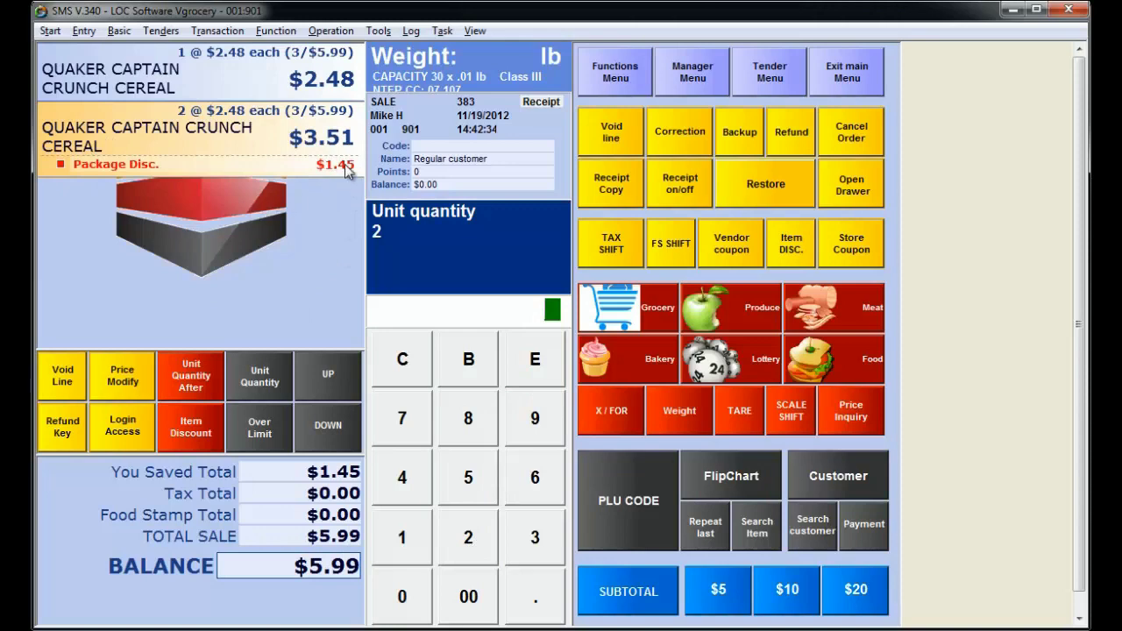
left_click(627, 602)
left_click(626, 504)
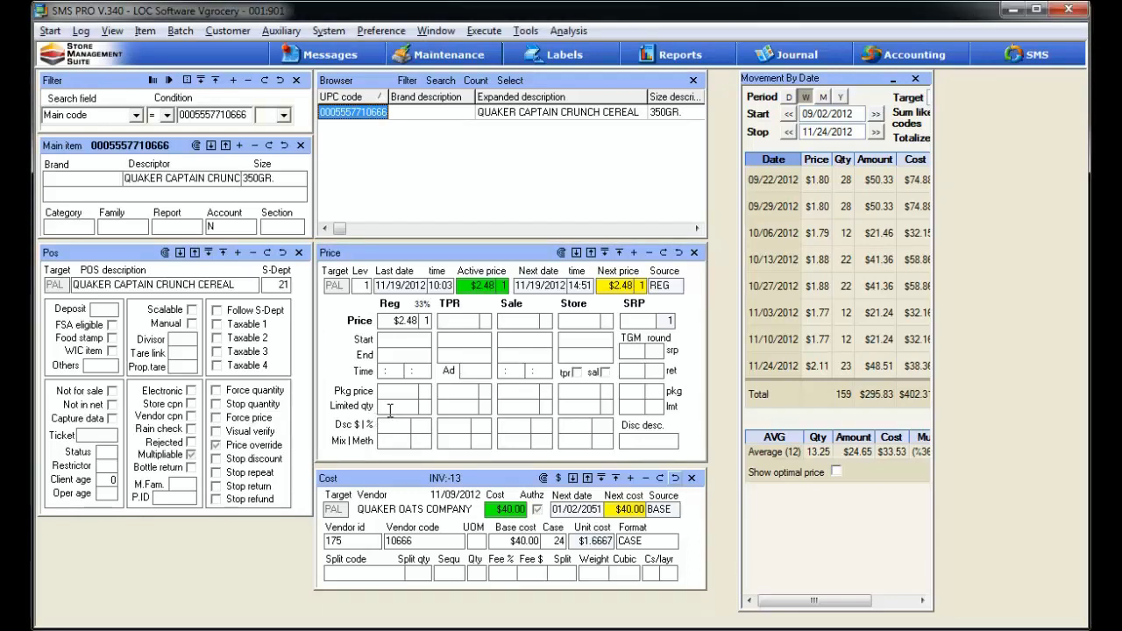
Step: Set the regular limited-quantity price of the cereal to $1.99 with a limit of 2
left_click(390, 407)
type("1.99")
key("Return")
key("Tab")
type("2")
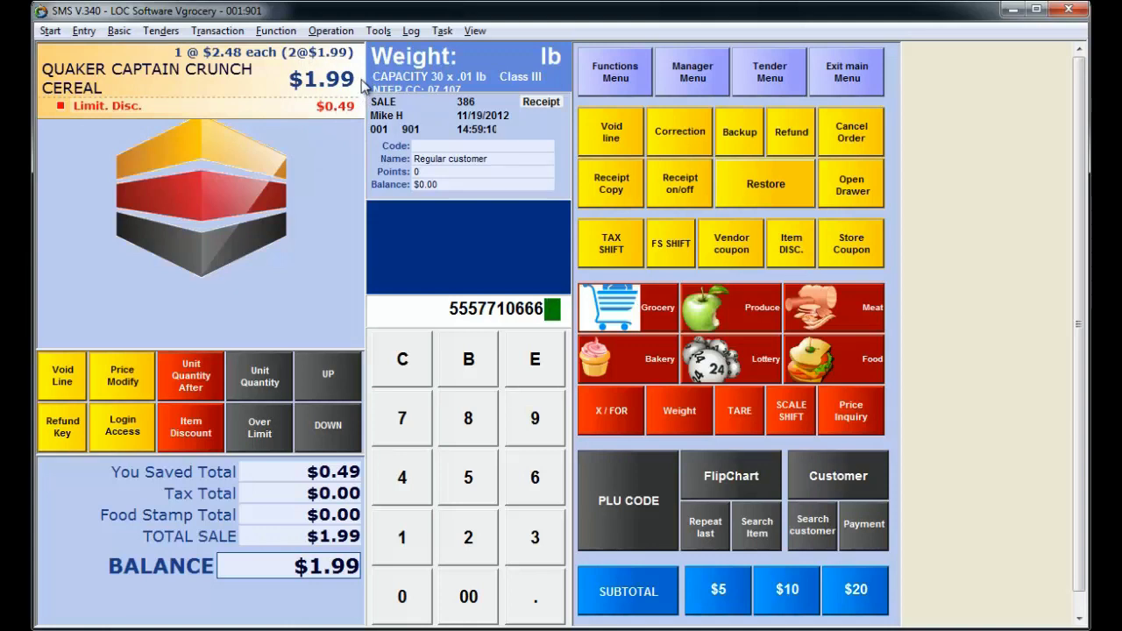
left_click(628, 500)
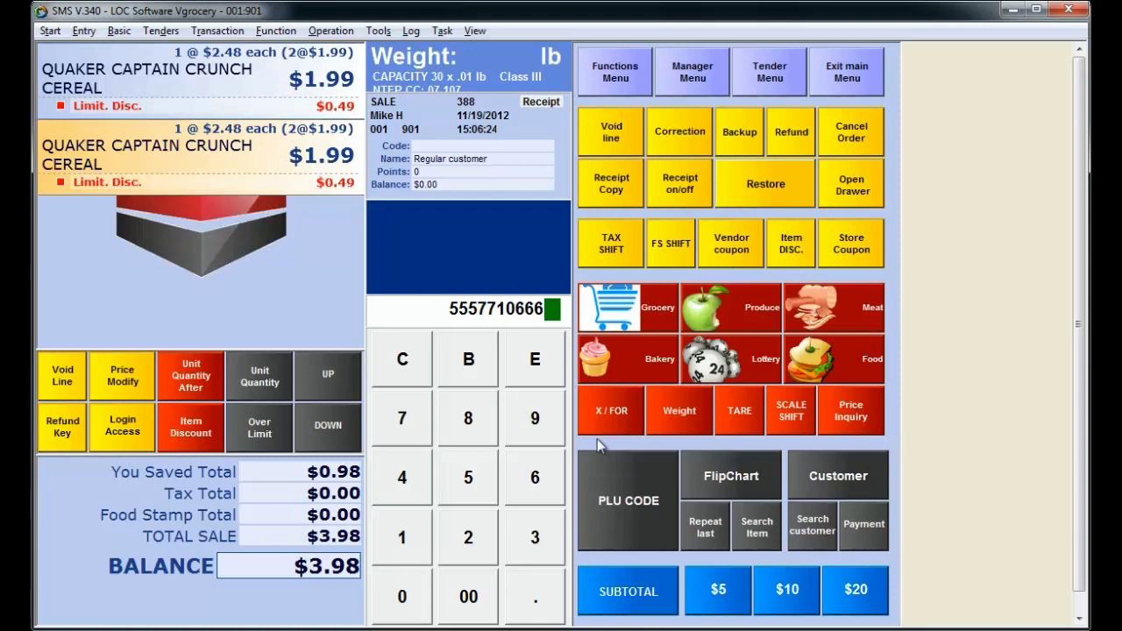
left_click(611, 502)
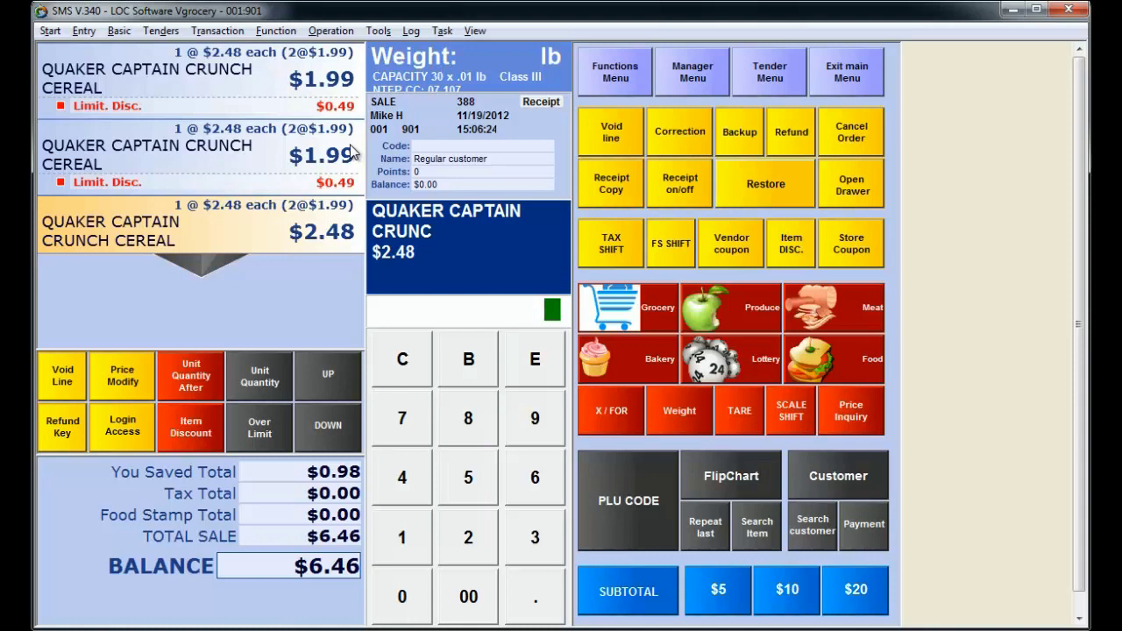
left_click(597, 569)
left_click(603, 517)
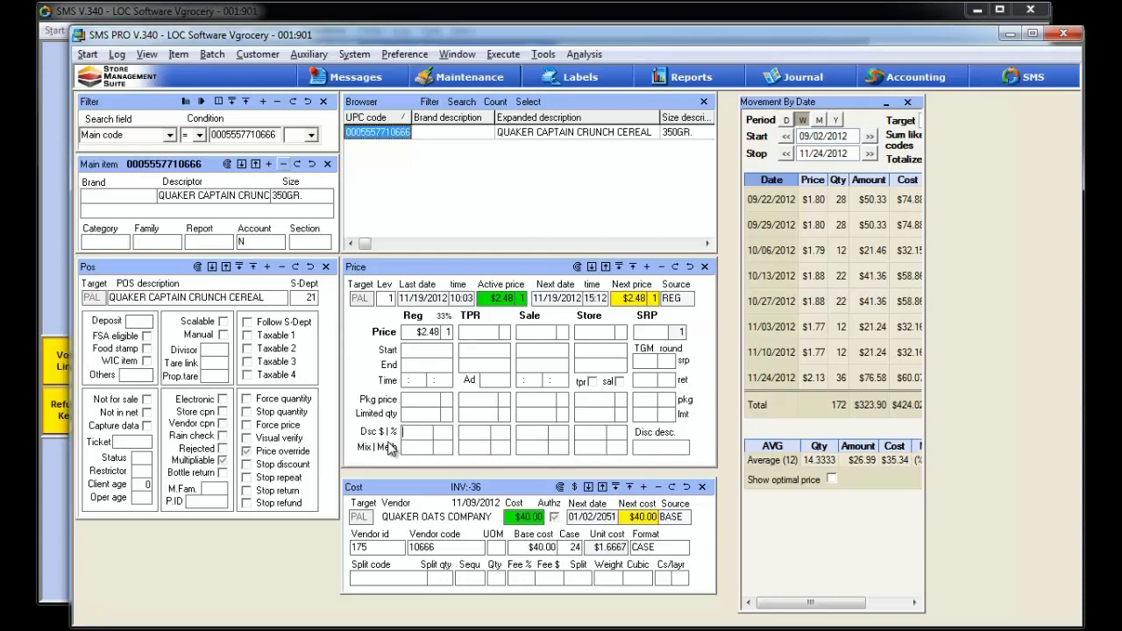
Step: Try regular discount amounts of $0.49 and $1.99 for the cereal
type(".49")
key("Return")
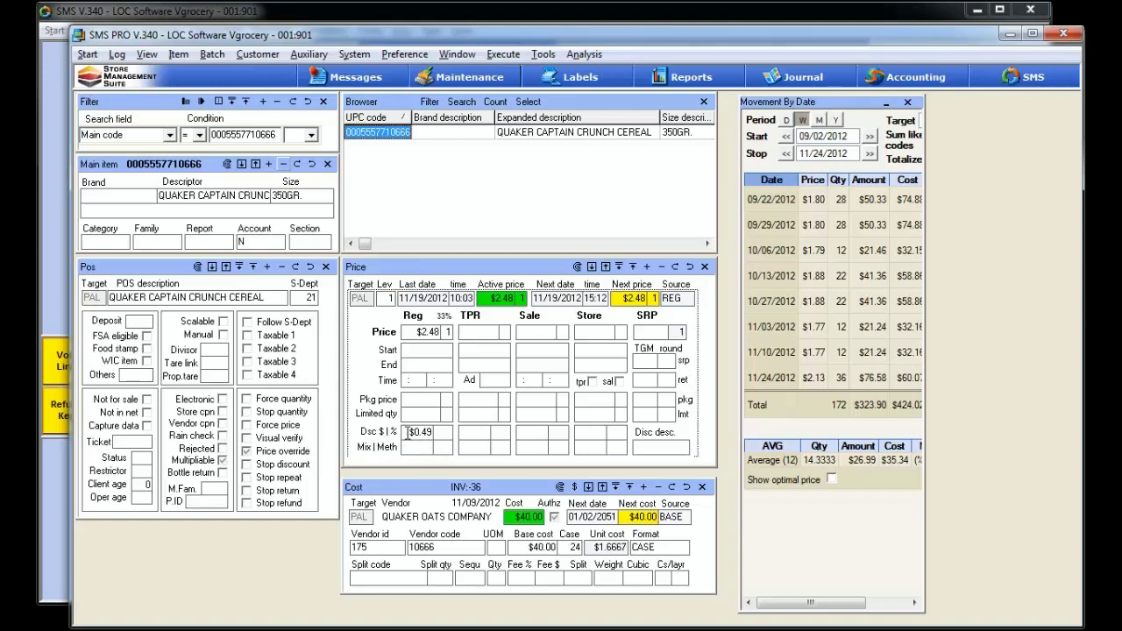
left_click(425, 432)
type("1")
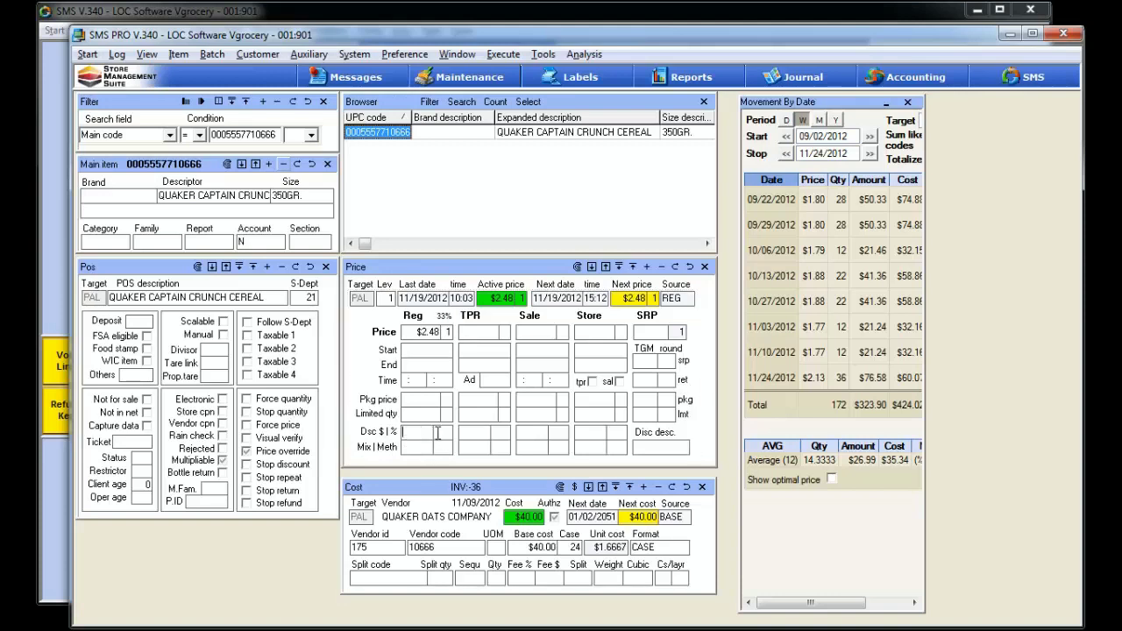
type(".99")
key("Return")
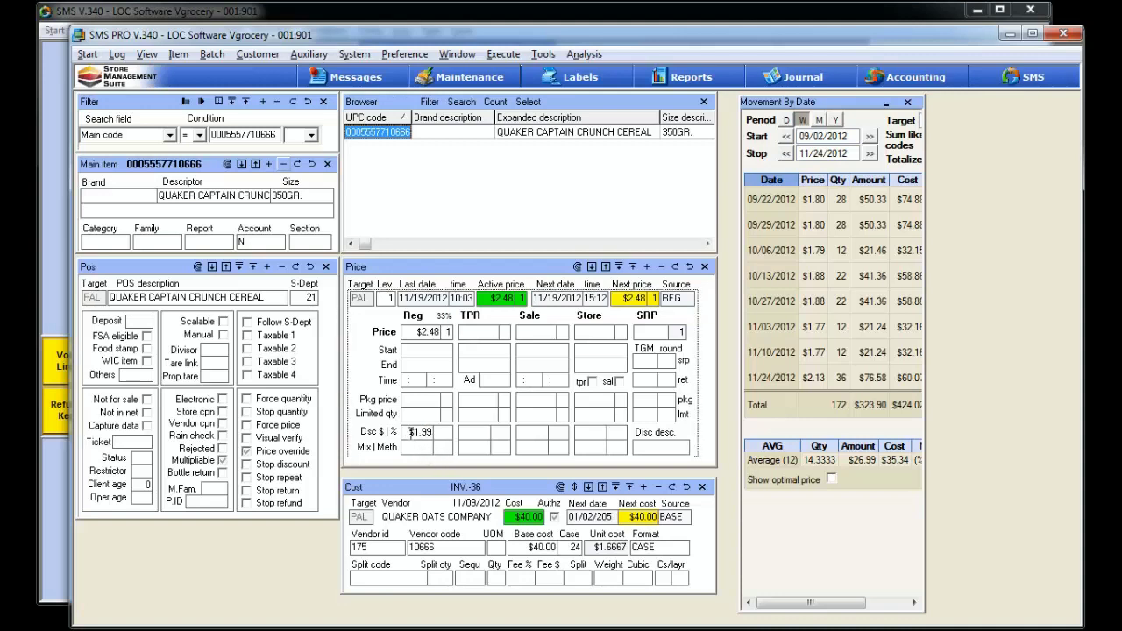
left_click(404, 430)
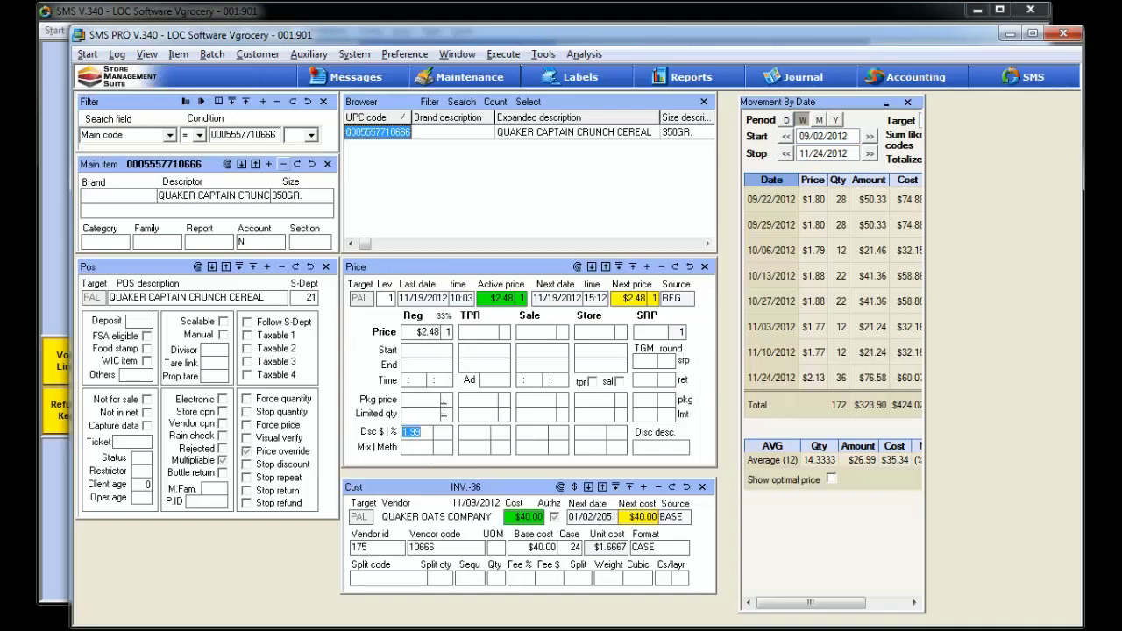
type("45")
key("Return")
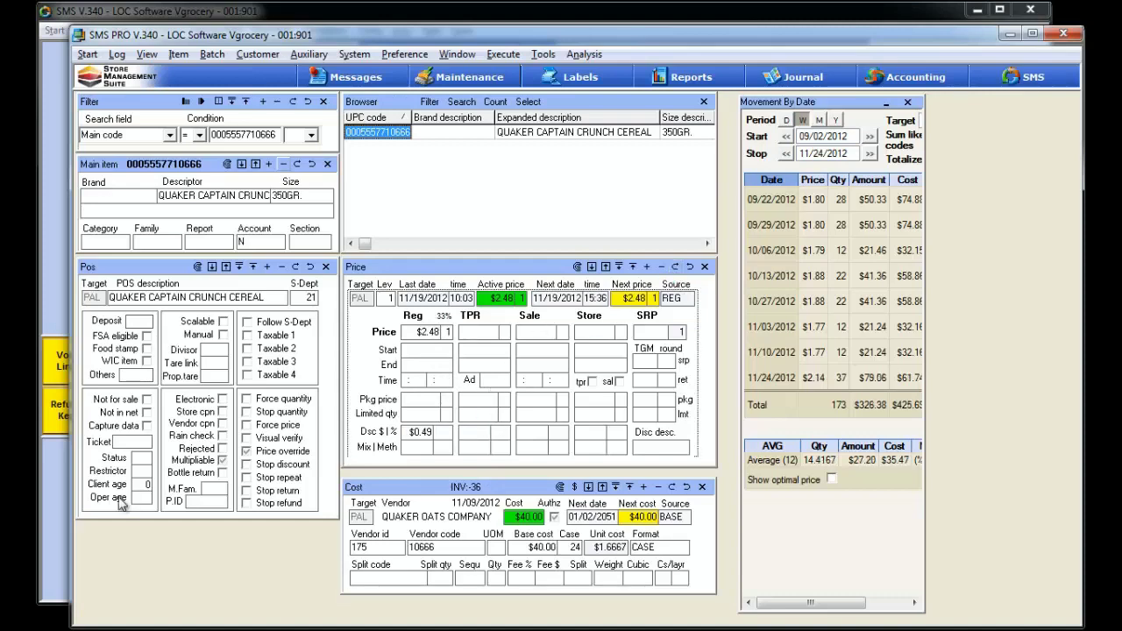
left_click(58, 512)
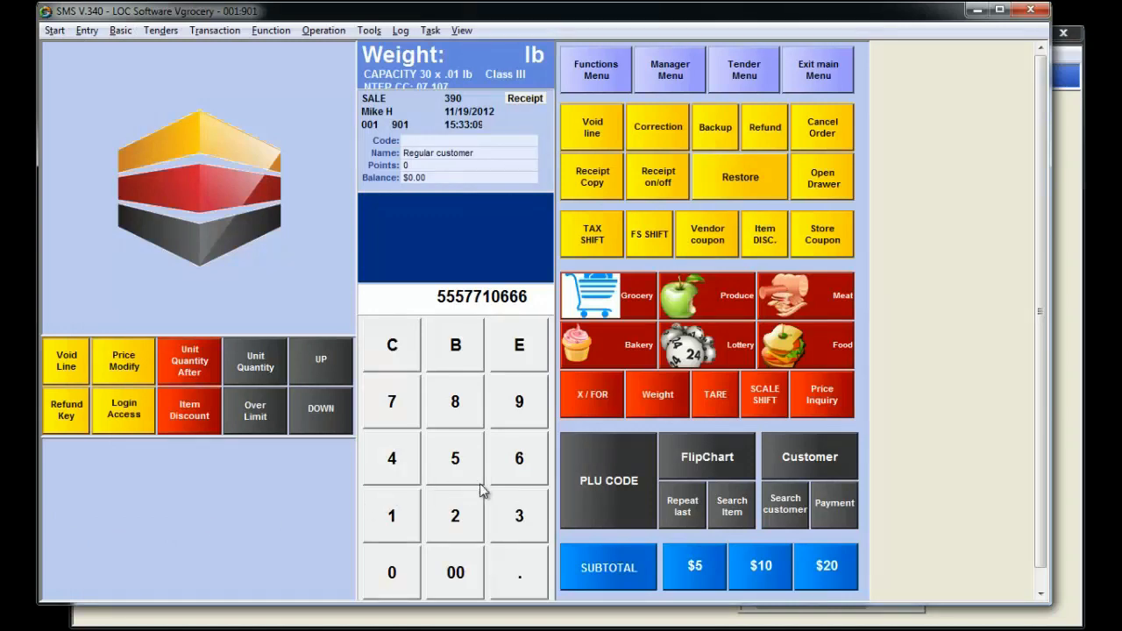
left_click(608, 488)
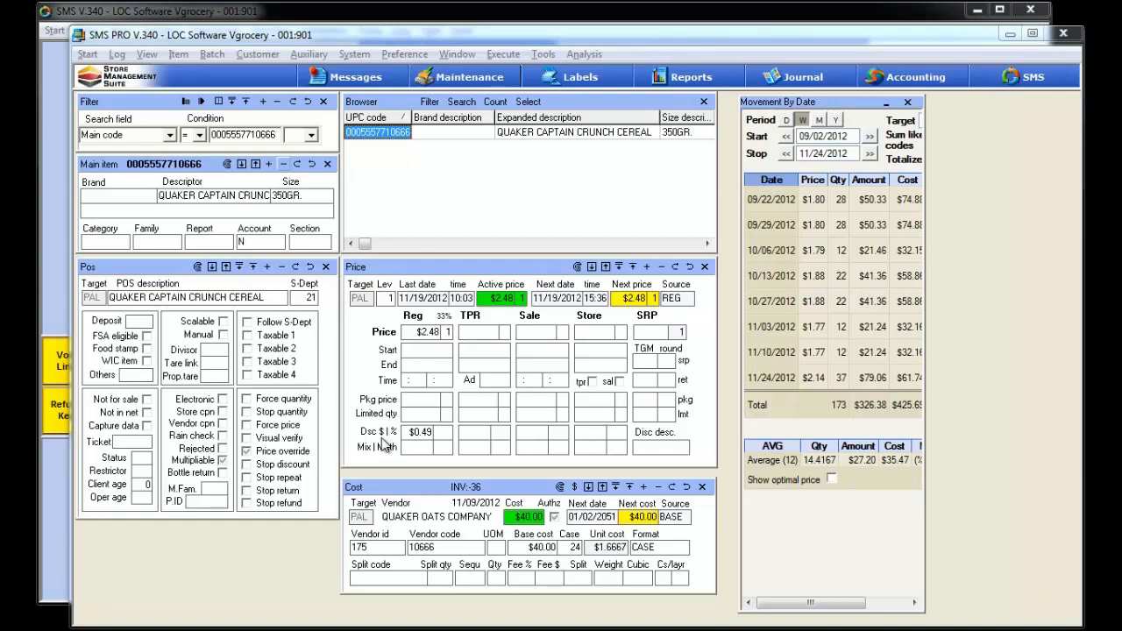
left_click(409, 432)
key("BackSpace")
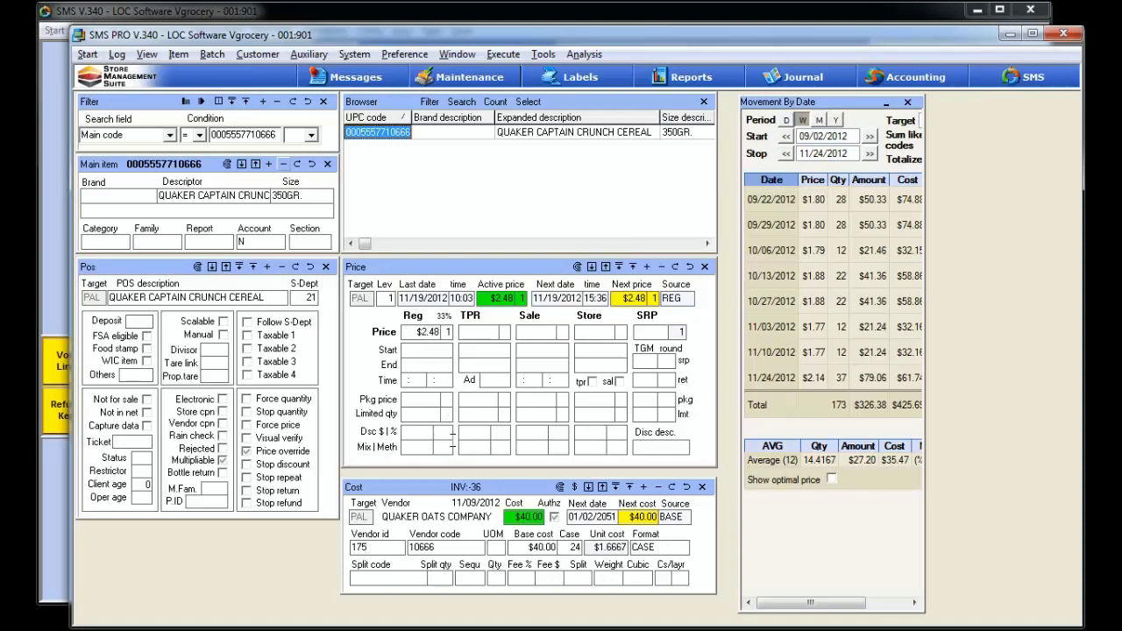
type("15")
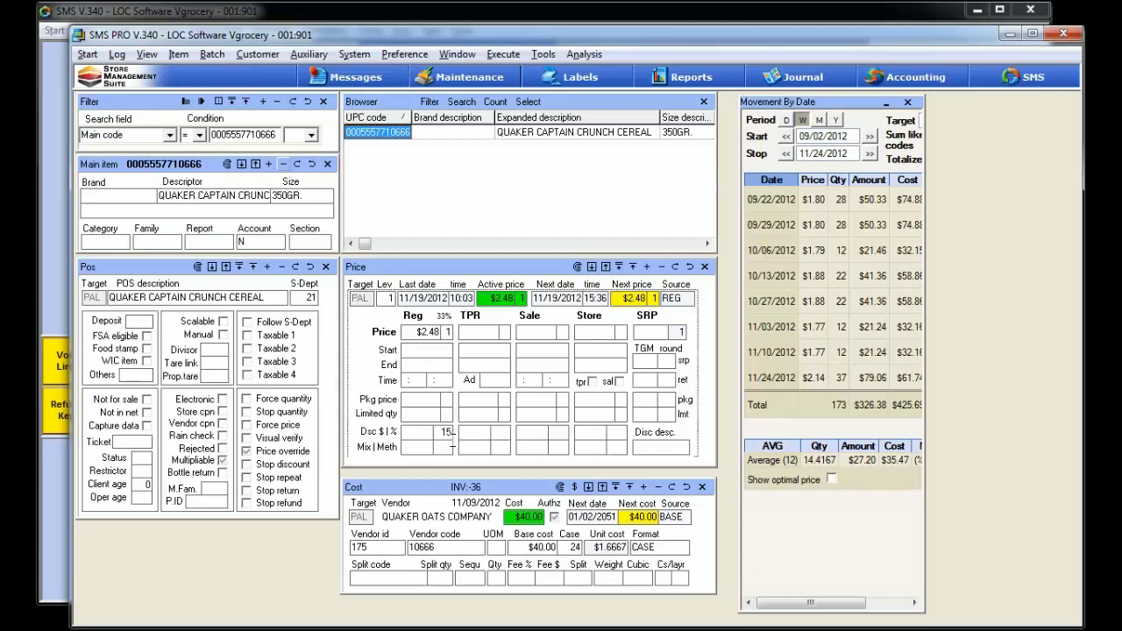
left_click(674, 266)
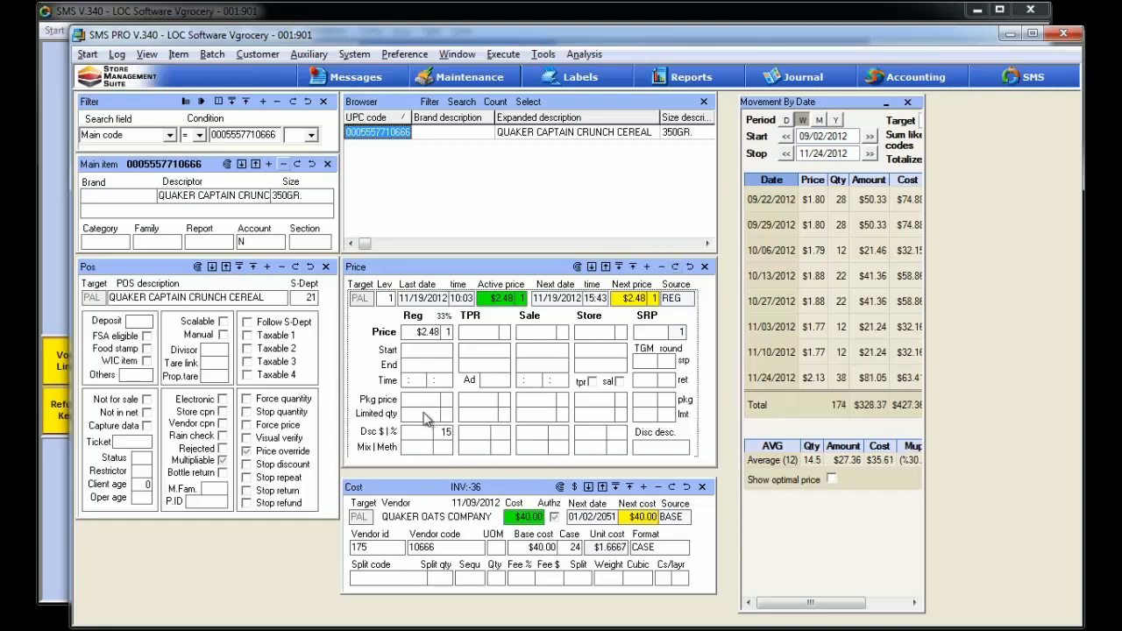
left_click(61, 501)
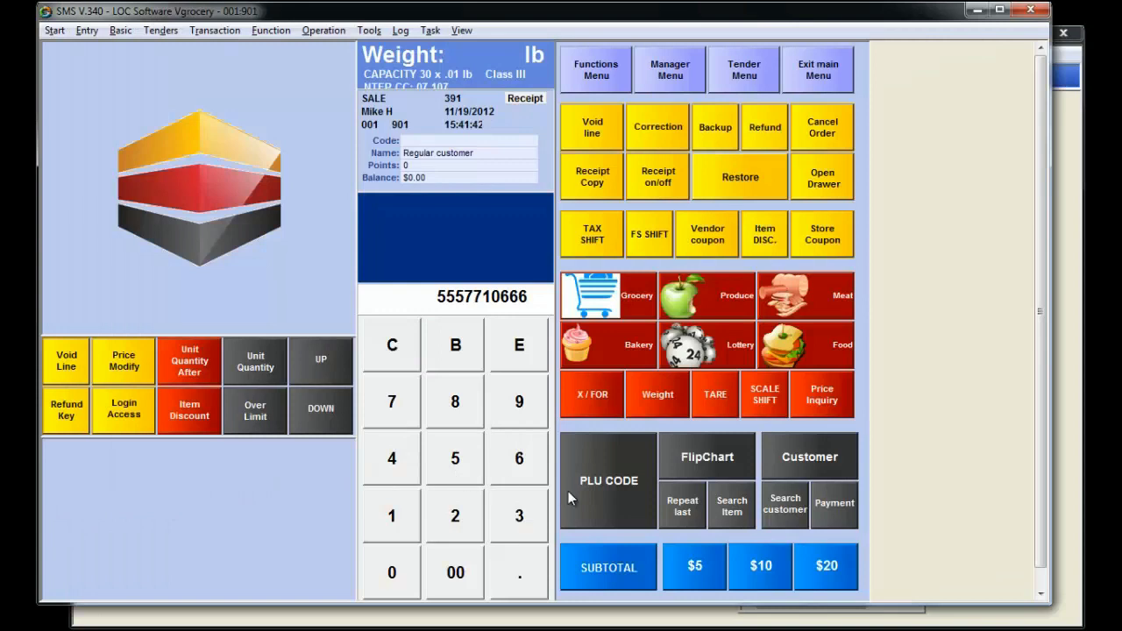
left_click(617, 503)
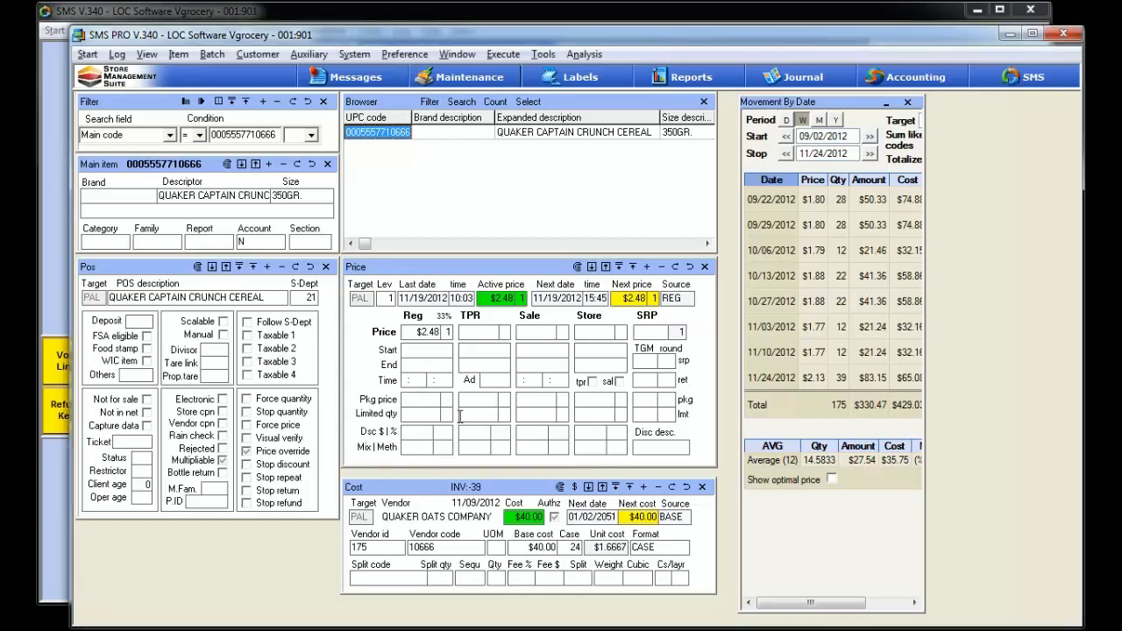
Step: Set the cereal's regular package price to $5.99 for 3
type("5.99")
key("Tab")
type("3")
left_click_drag(448, 399, 407, 405)
left_click(386, 462)
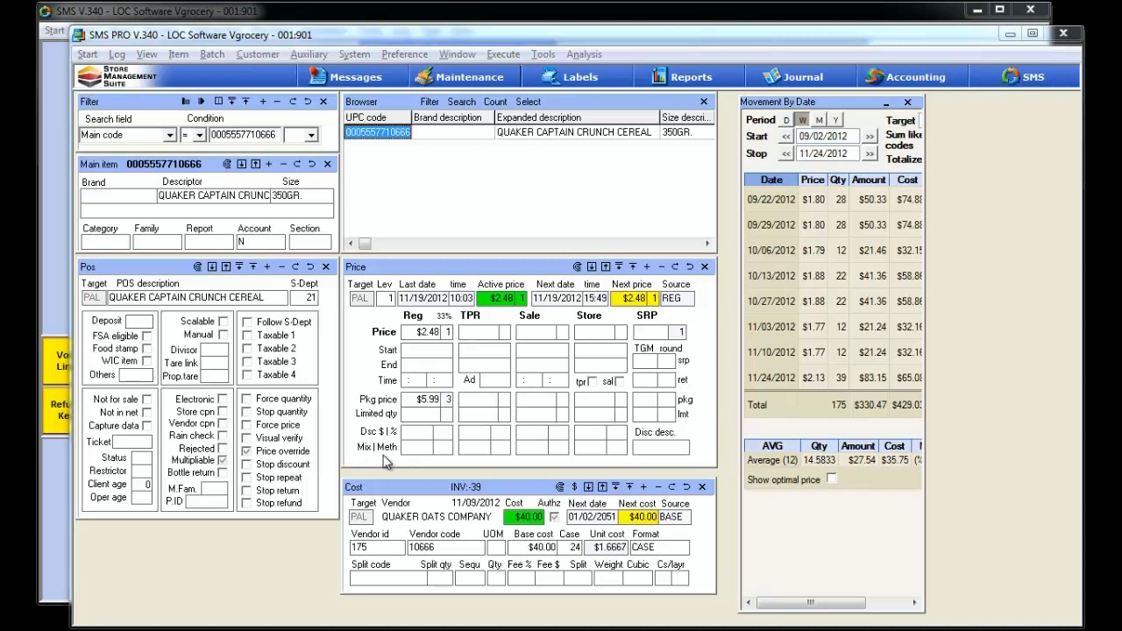
Step: Assign the Quaker Cereal mix and match to the Captain Crunch cereal's regular price
left_click(447, 450)
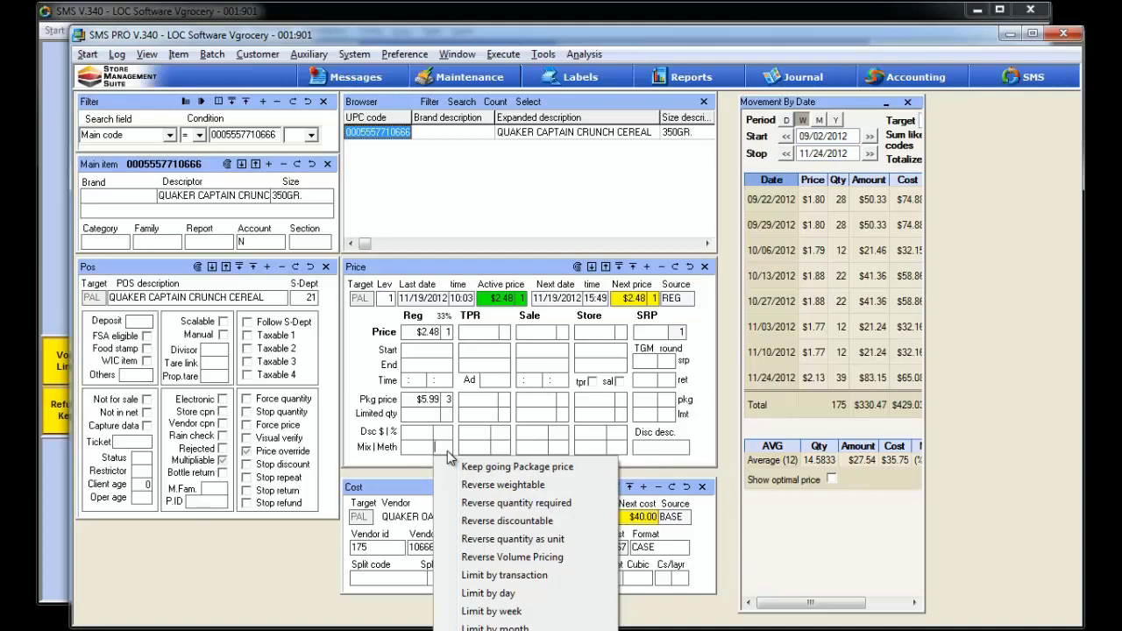
left_click(449, 457)
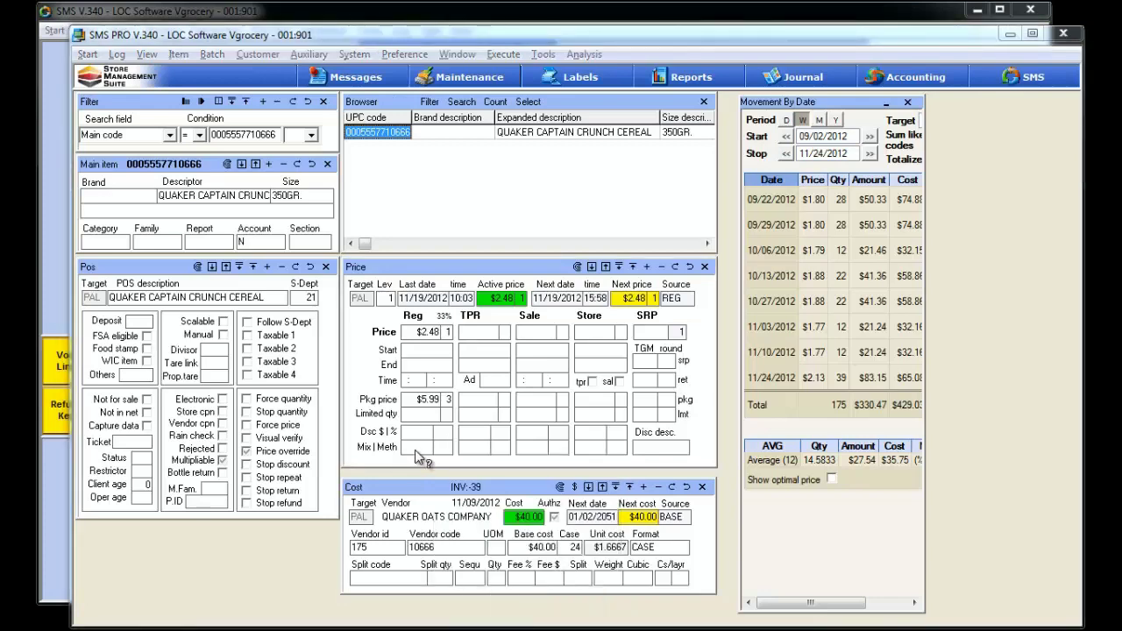
double_click(414, 449)
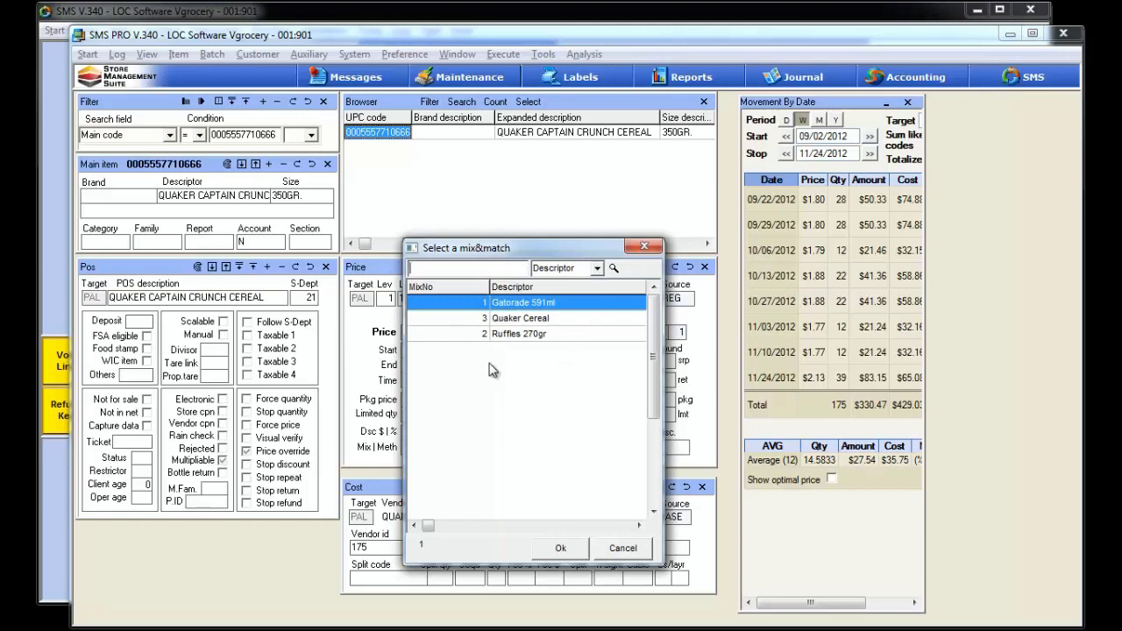
left_click(524, 324)
left_click(561, 549)
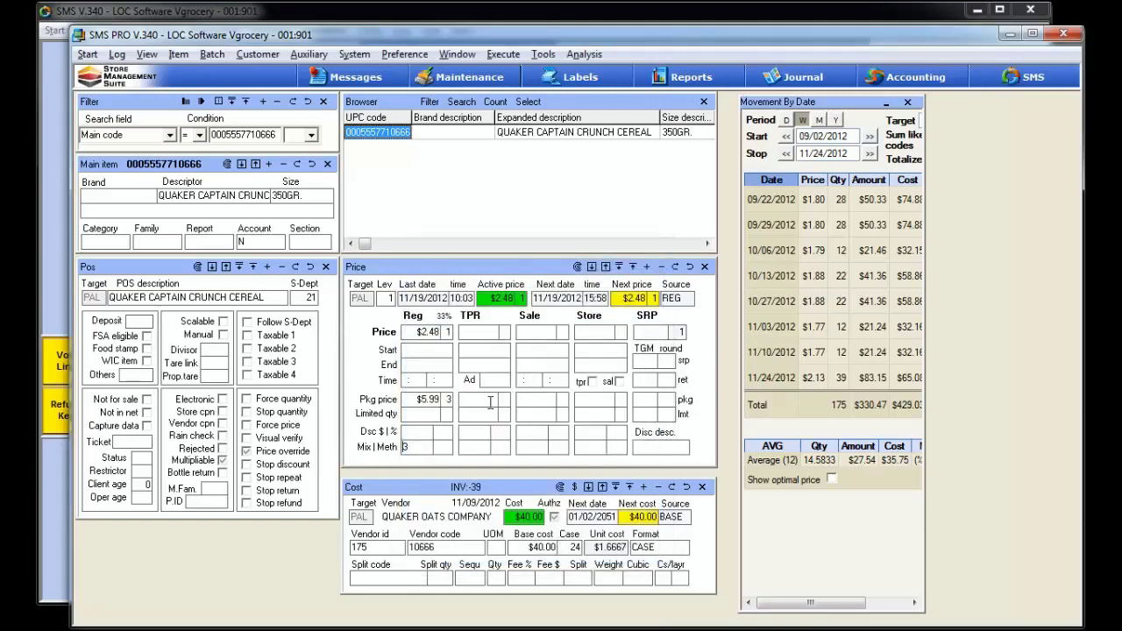
Step: Set the cereal's regular pricing method to Keep going Package price and save the price record
left_click(448, 451)
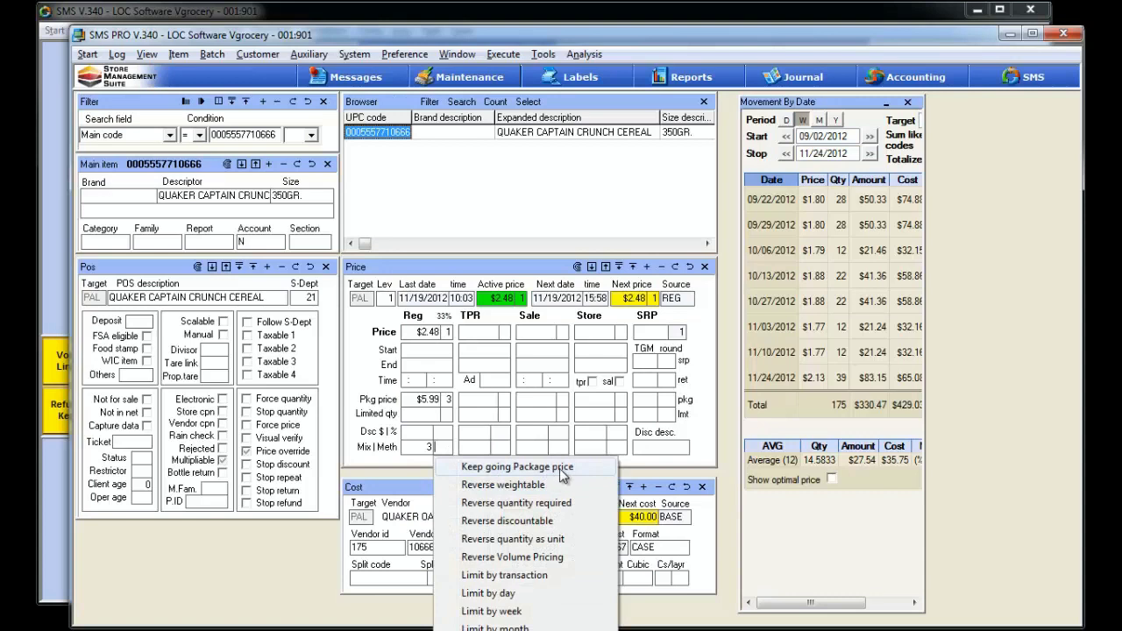
left_click(560, 471)
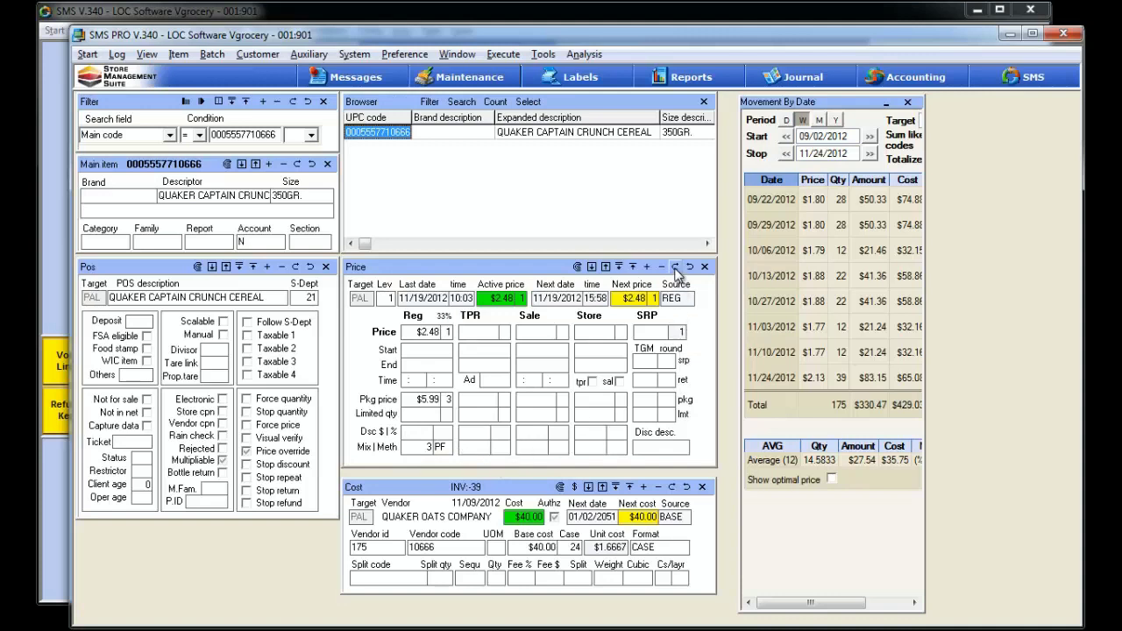
left_click(675, 268)
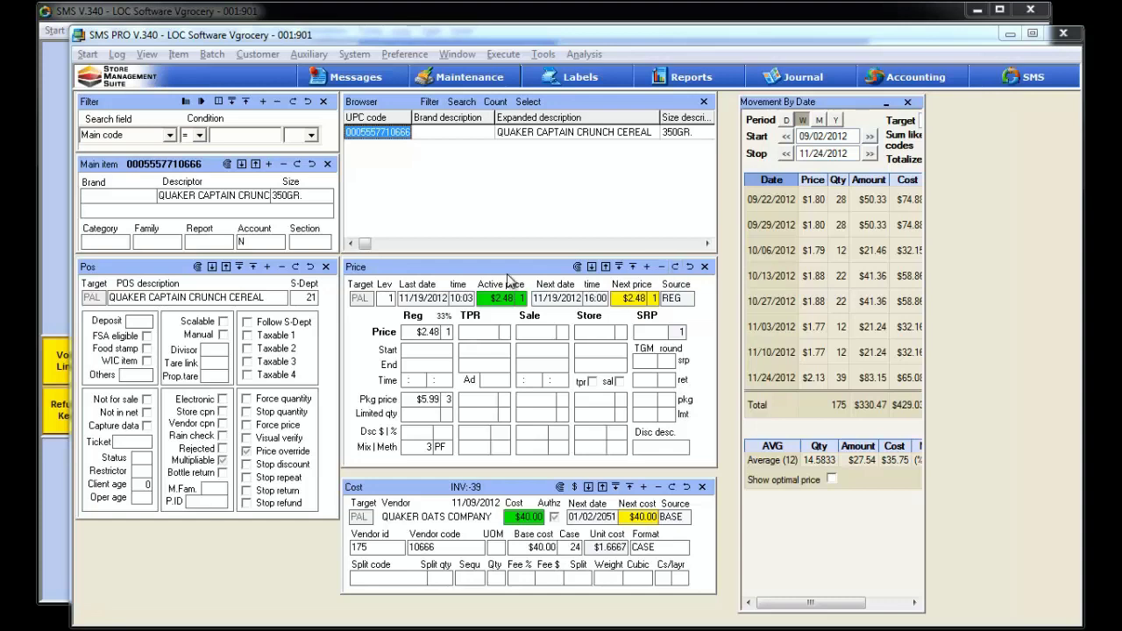
Step: Filter the items by expanded description "quaker" and compare the pricing of the Captain Crunch and Oat Squares cereals
left_click(170, 139)
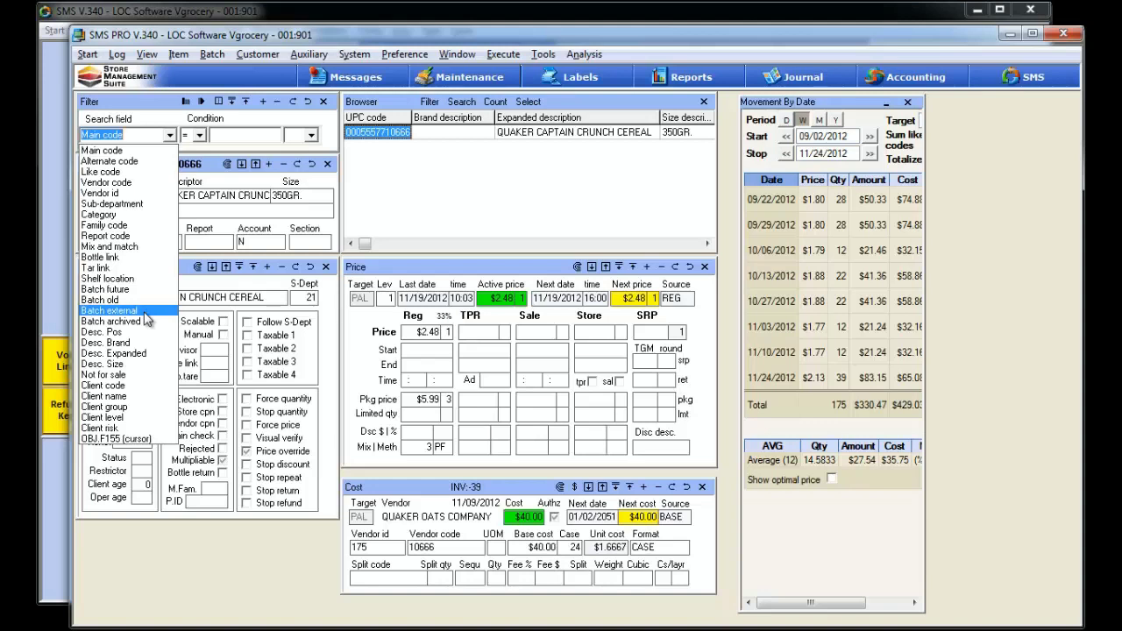
left_click(147, 353)
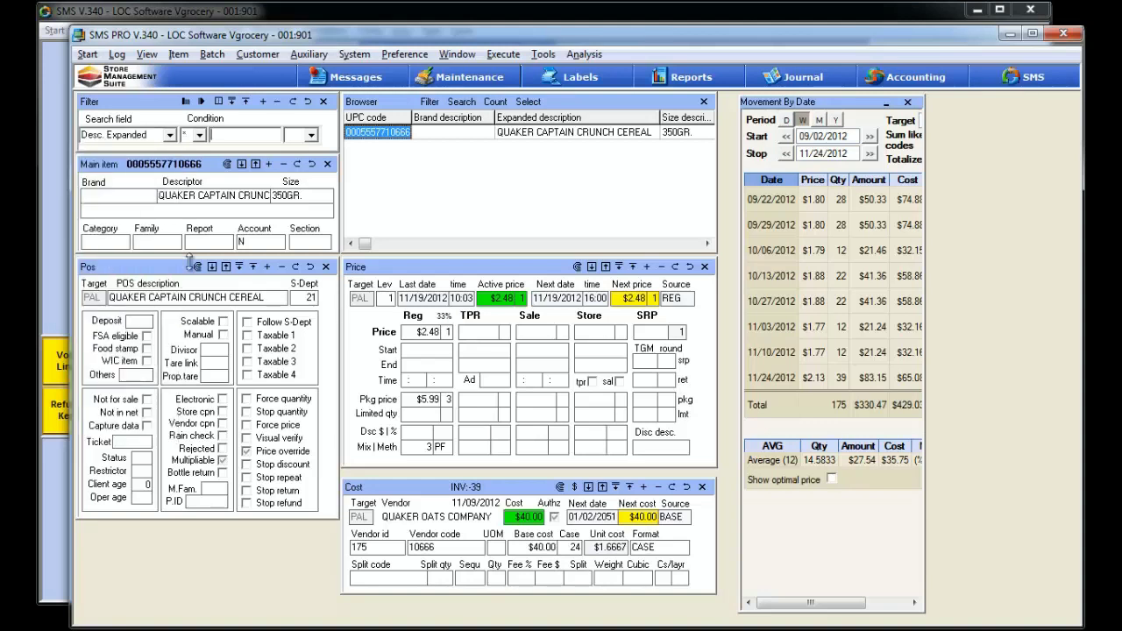
type("quaker")
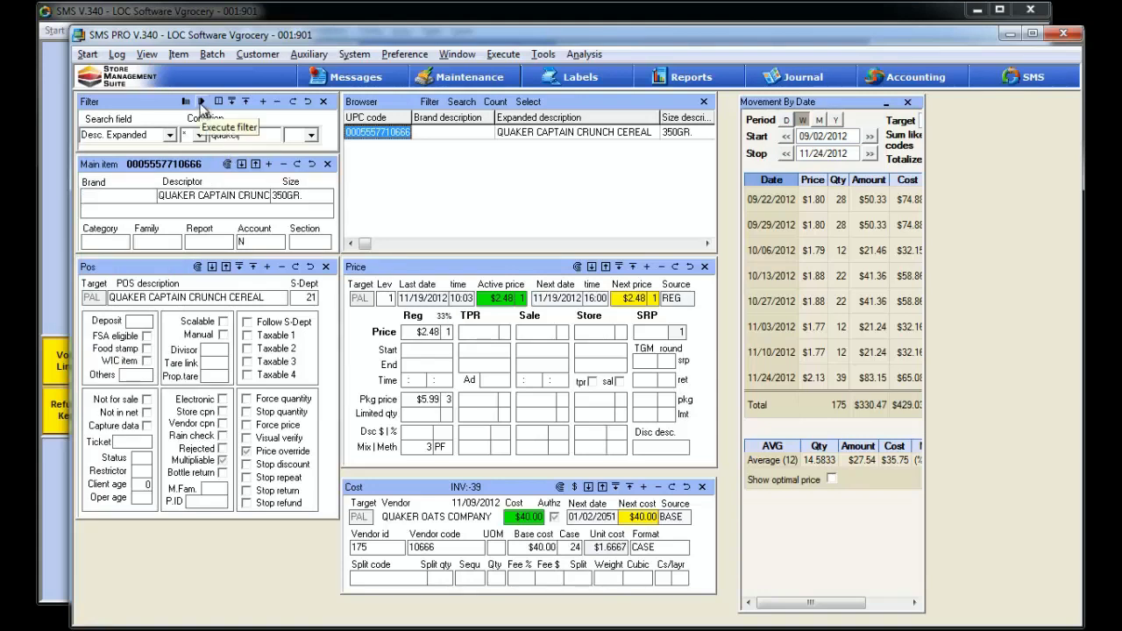
left_click(201, 101)
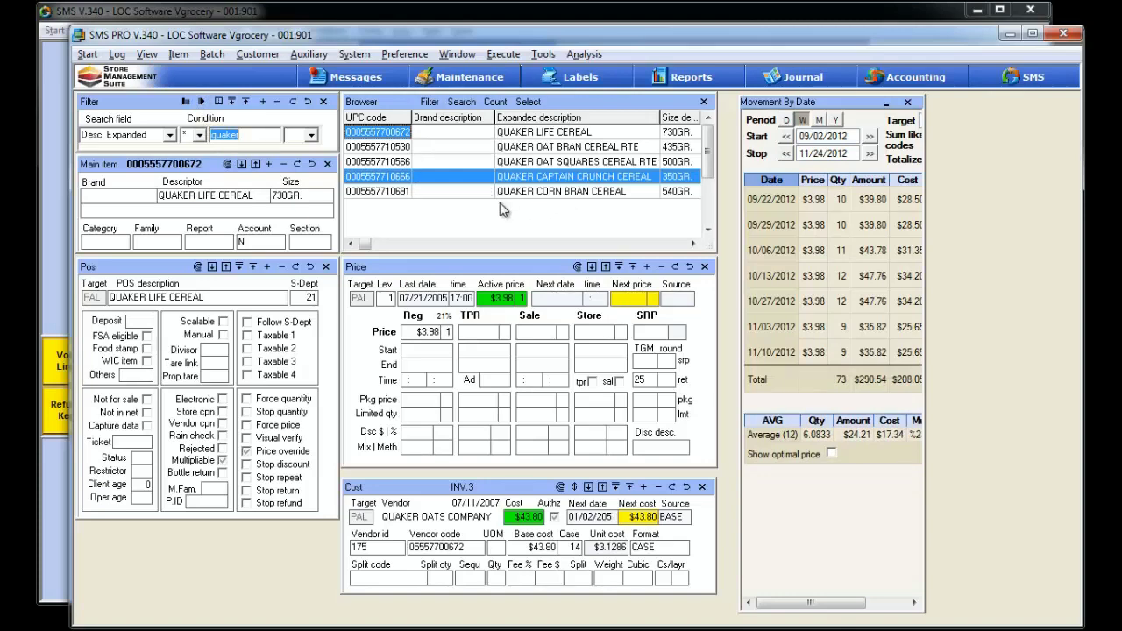
left_click(377, 176)
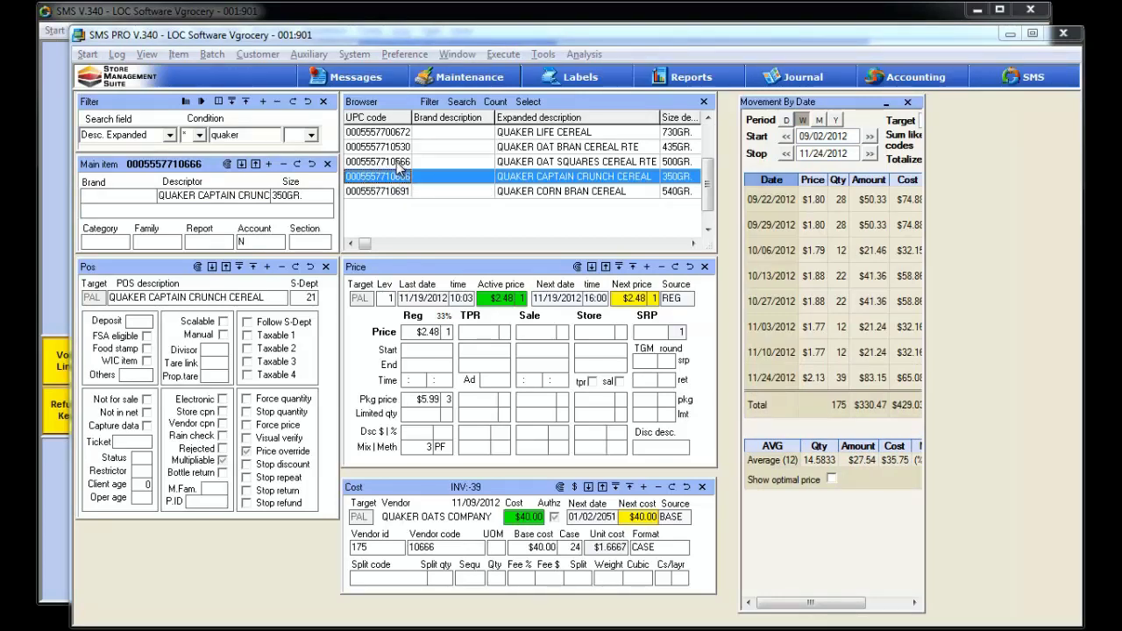
left_click(400, 163)
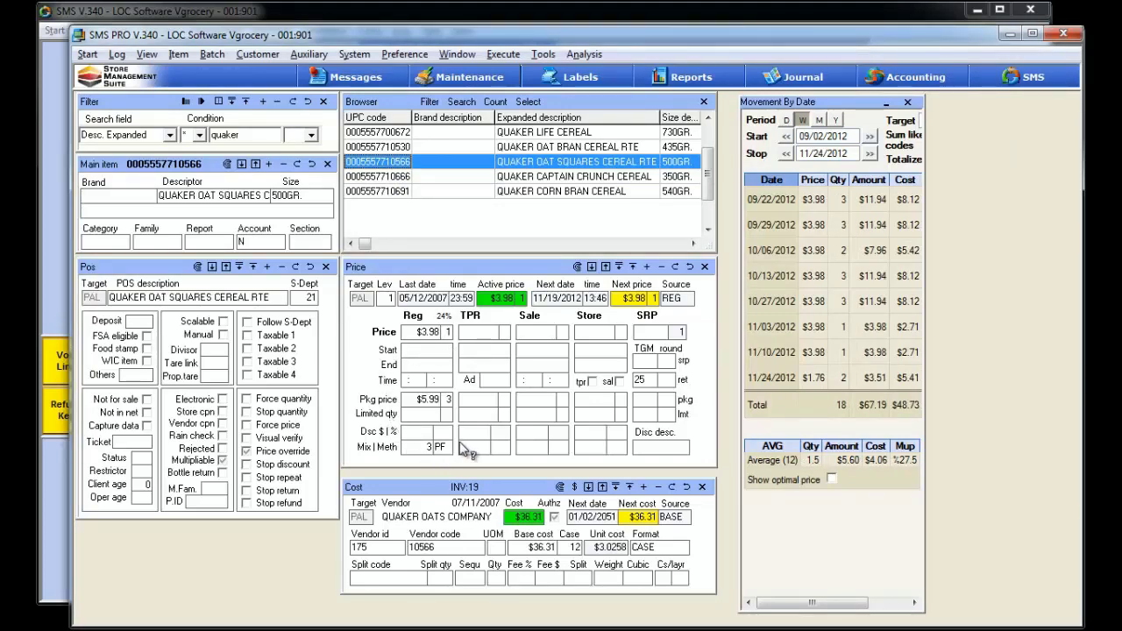
key("alt+Tab")
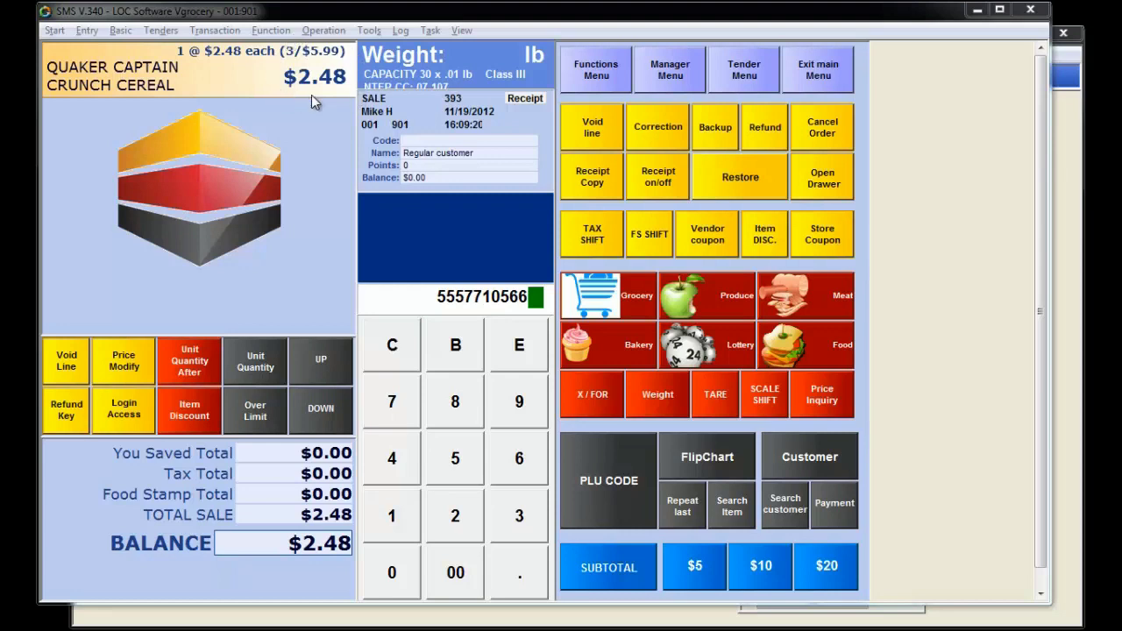
left_click(612, 473)
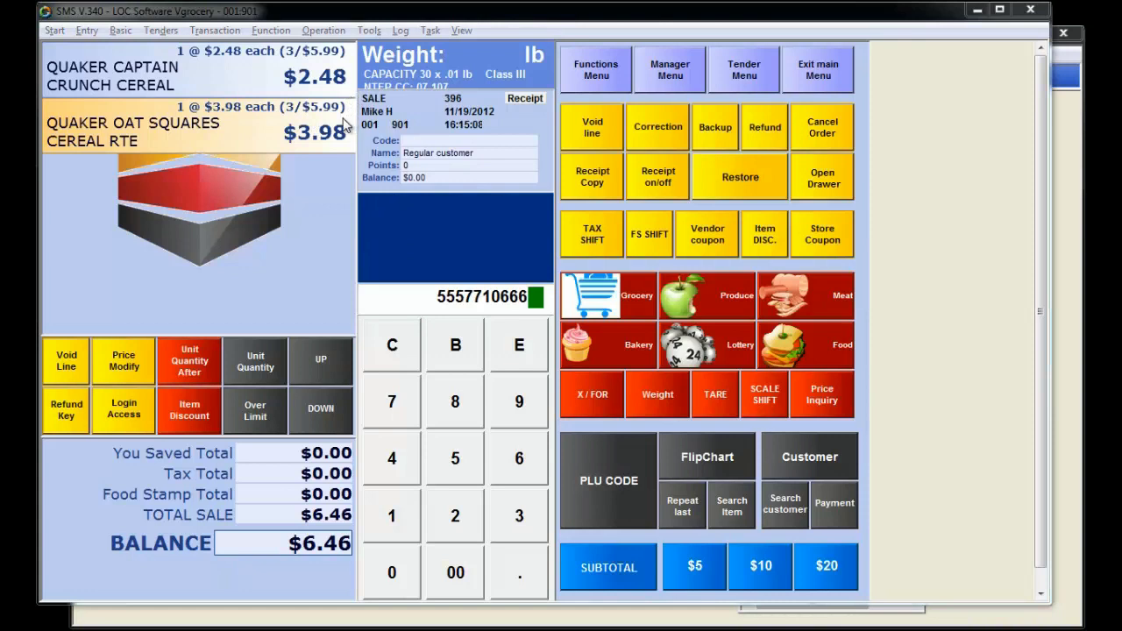
left_click(583, 480)
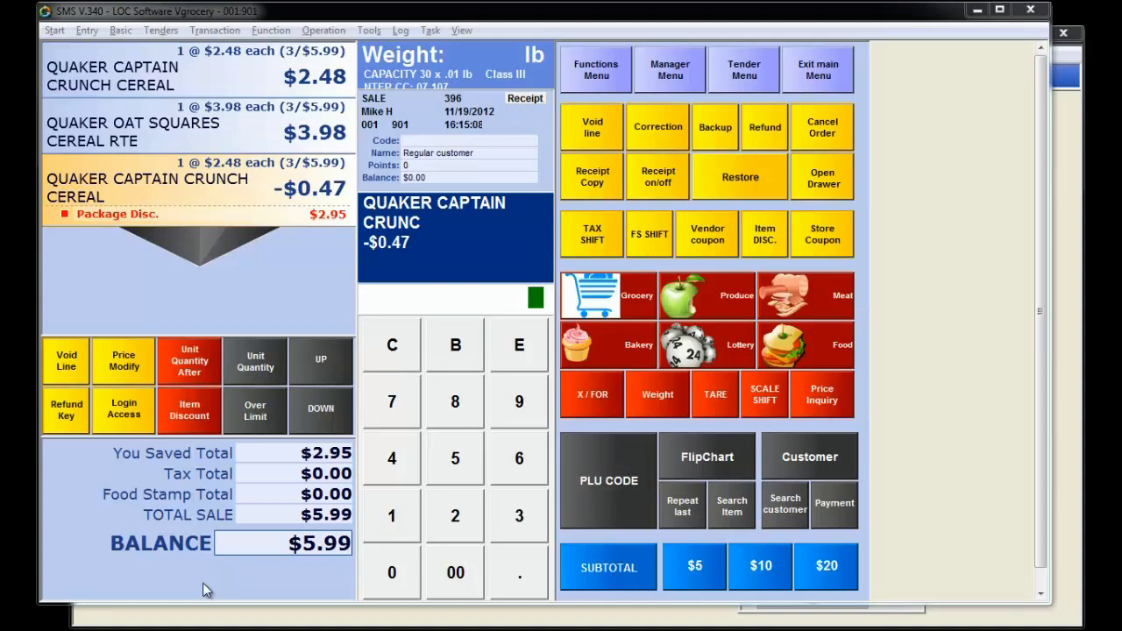
key("Return")
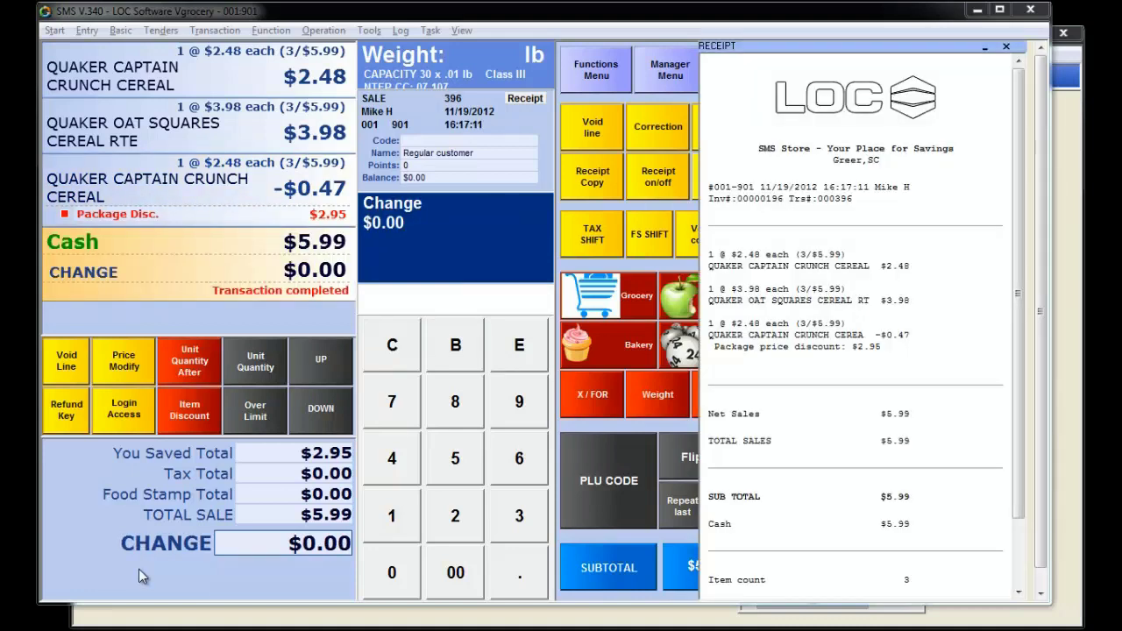